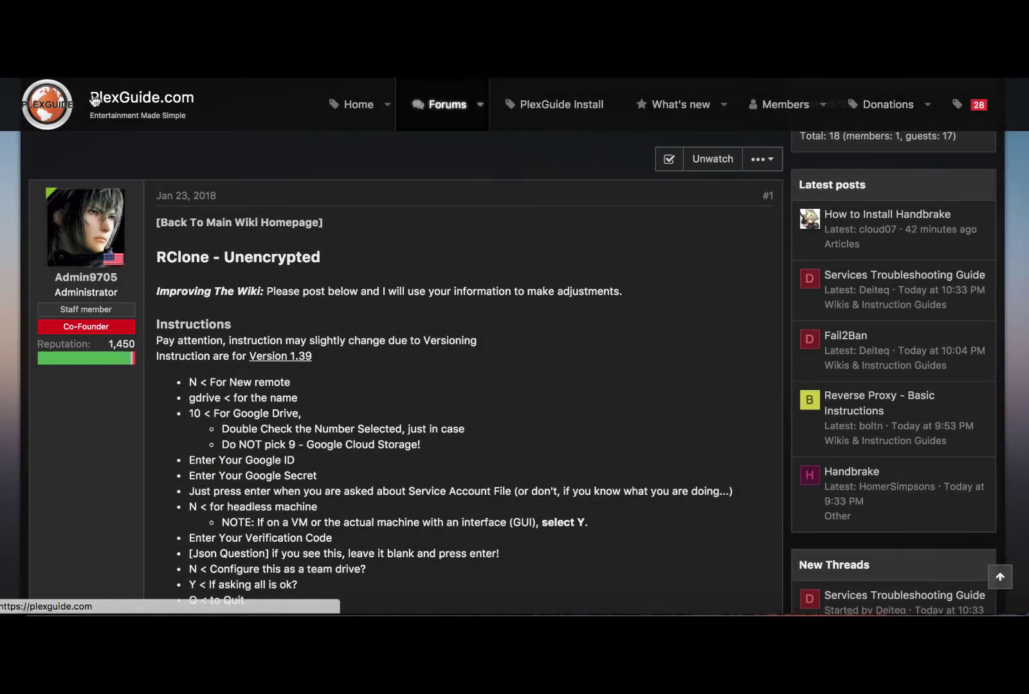
Reload the RClone - Unencrypted thread and scroll down to the Conclusion's Current remotes screenshot.
click(59, 104)
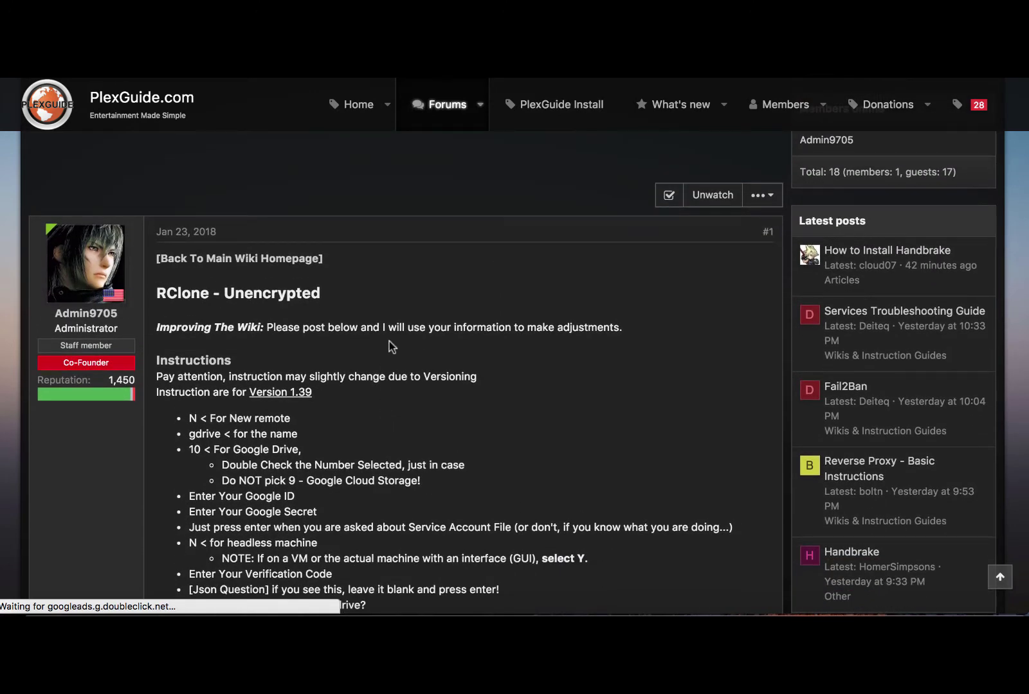
scroll(389, 341, down, 3)
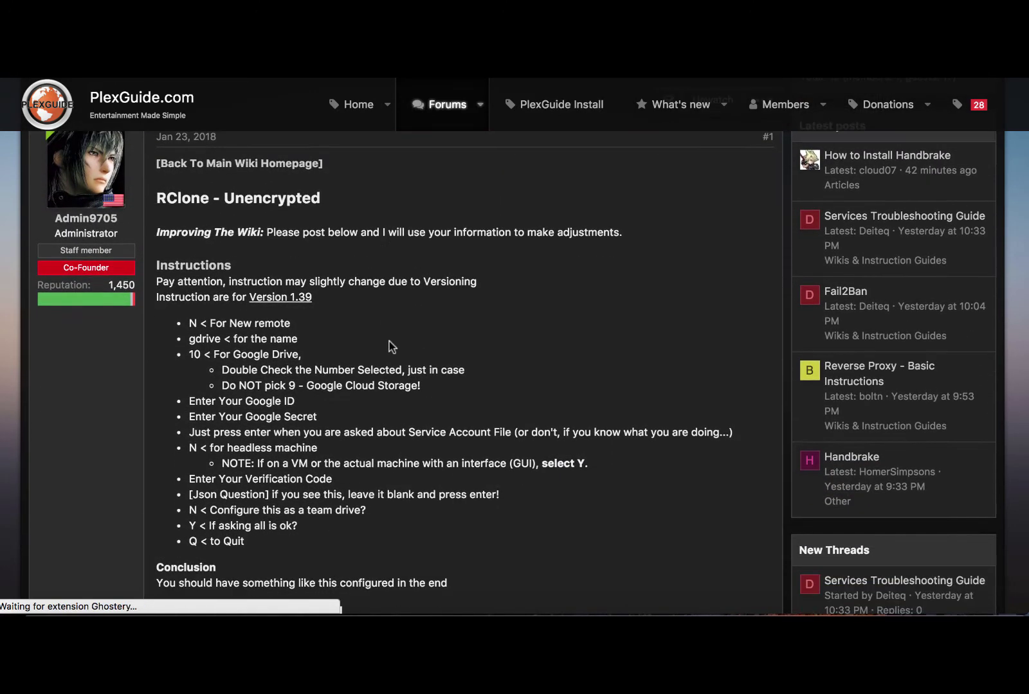
scroll(260, 321, down, 2)
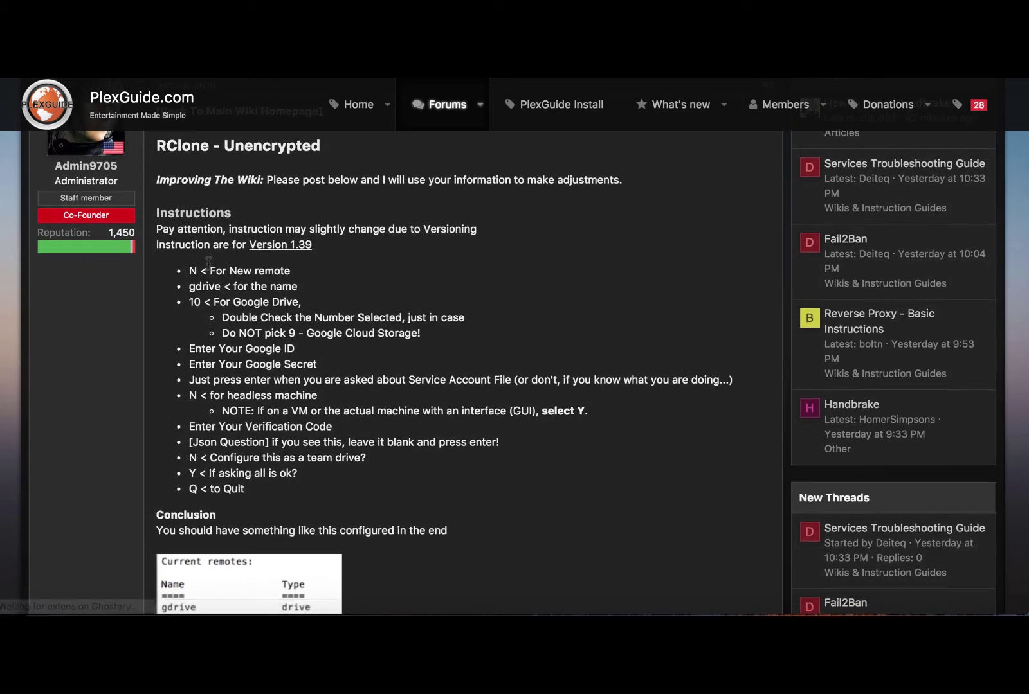
scroll(223, 327, down, 1)
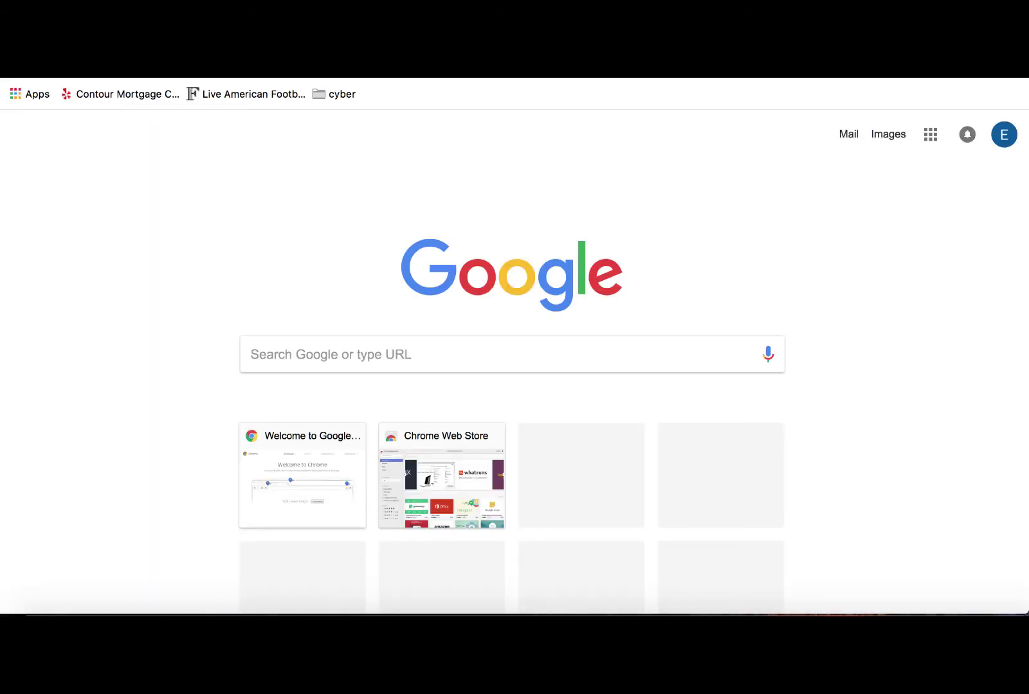
Go to drive.google.com and check the signed-in account and My Drive contents, then return to the guide.
text(driv)
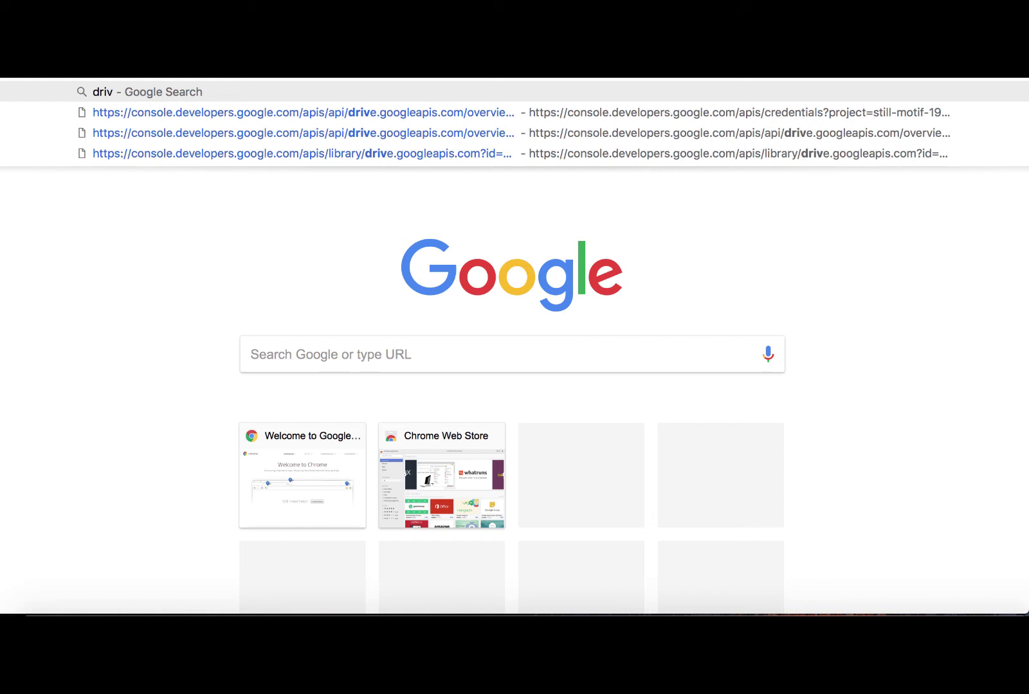
key(BackSpace)
key(BackSpace)
key(BackSpace)
text(rive.goog)
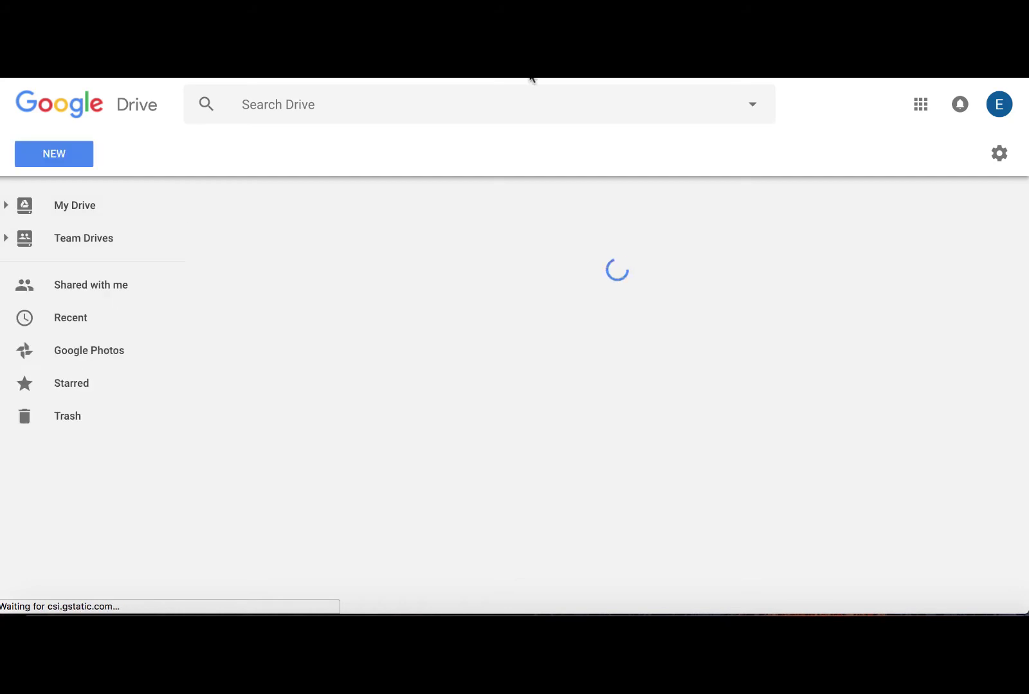
click(995, 115)
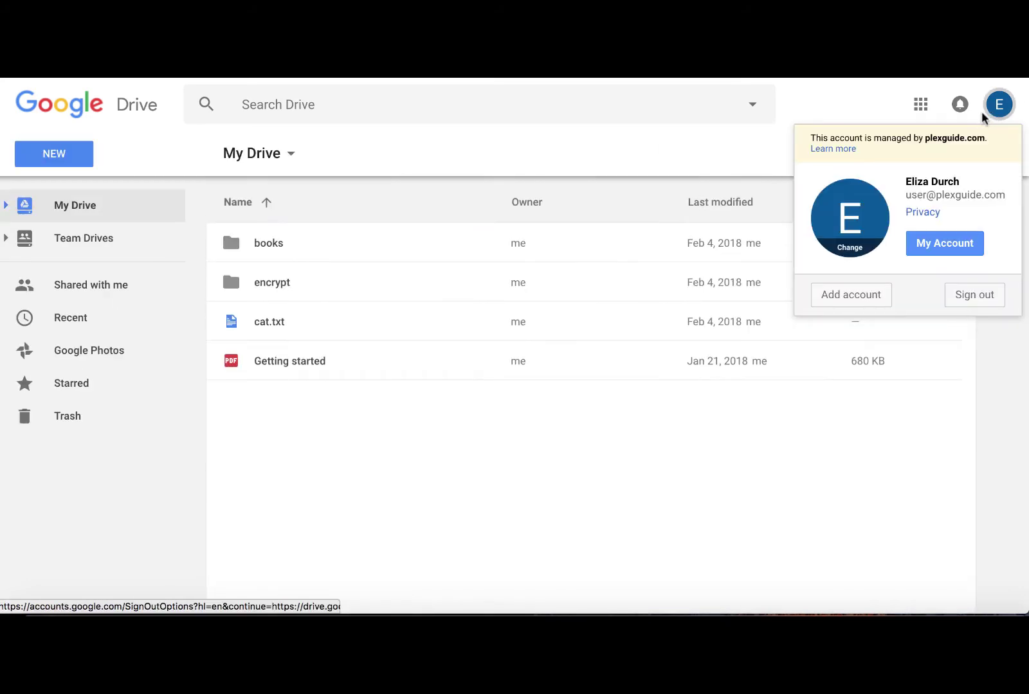
click(993, 110)
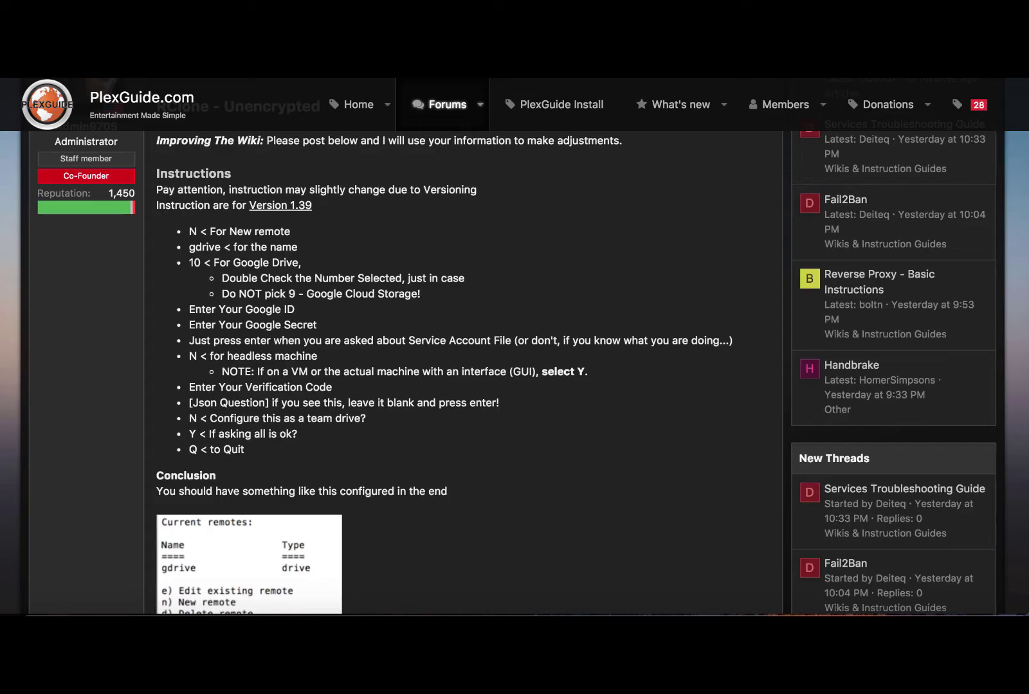
scroll(385, 445, up, 3)
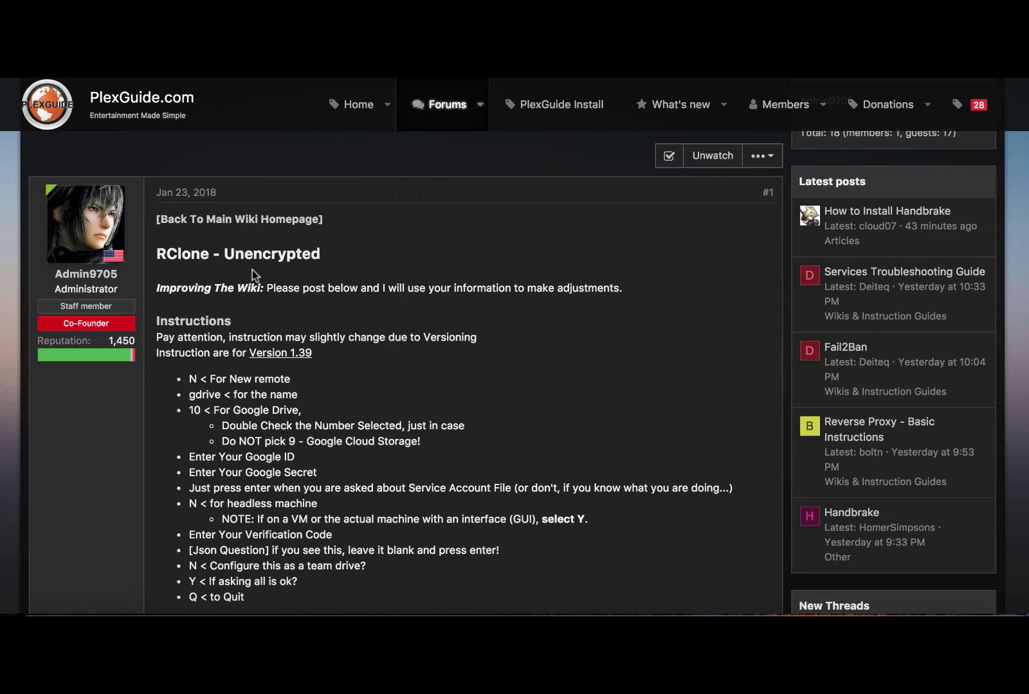
Scroll the guide to the Conclusion screenshot listing a gdrive remote of type drive.
scroll(386, 254, down, 2)
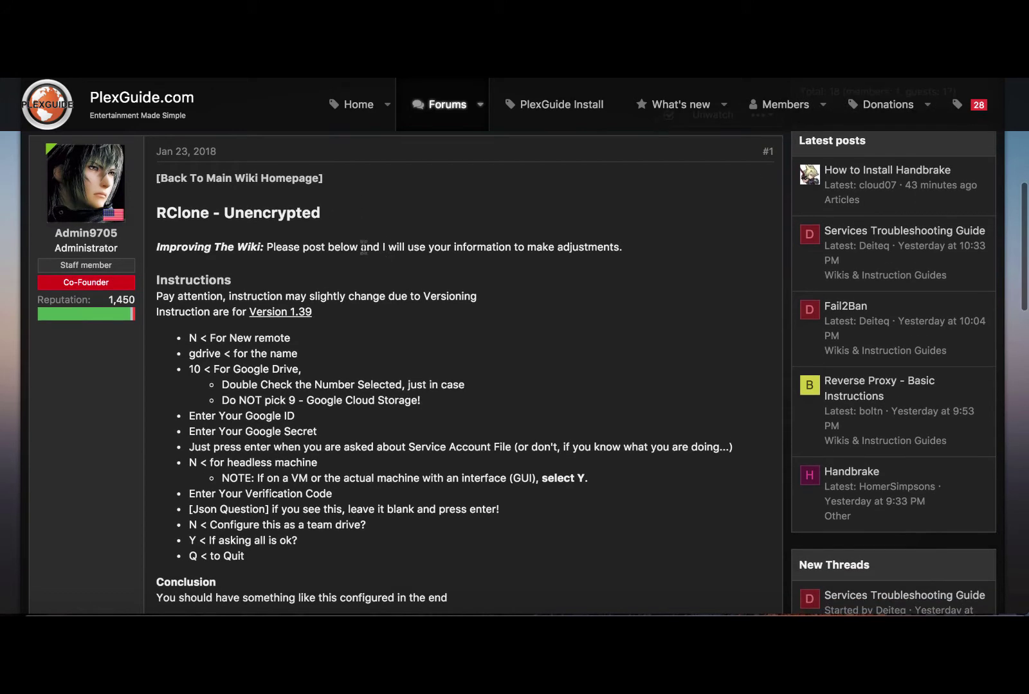
scroll(347, 220, down, 1)
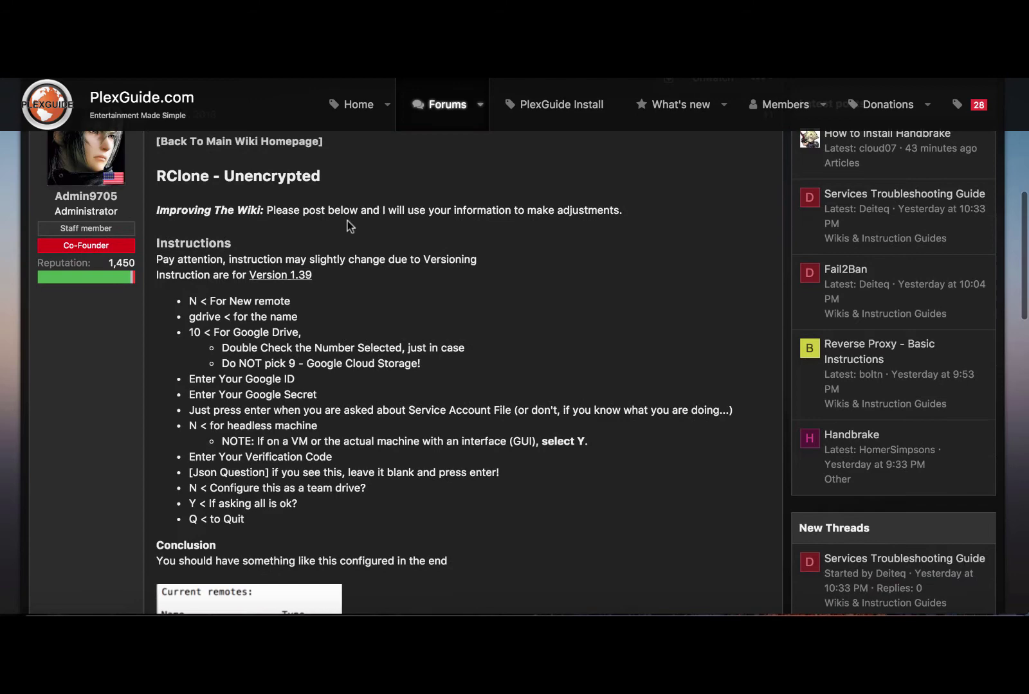
scroll(357, 245, down, 2)
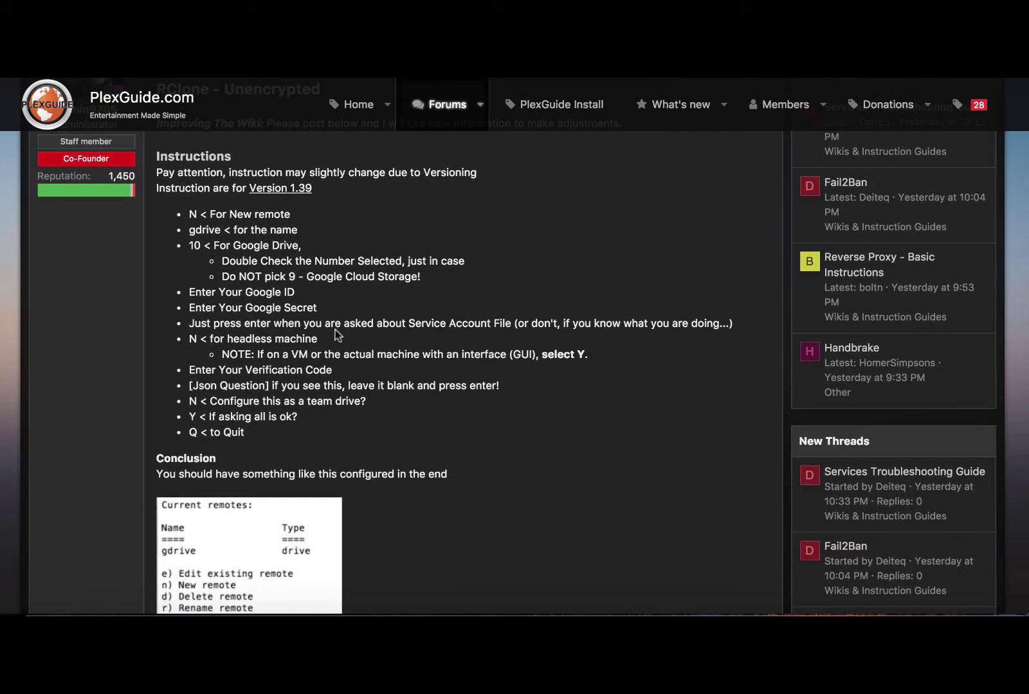
scroll(335, 329, up, 4)
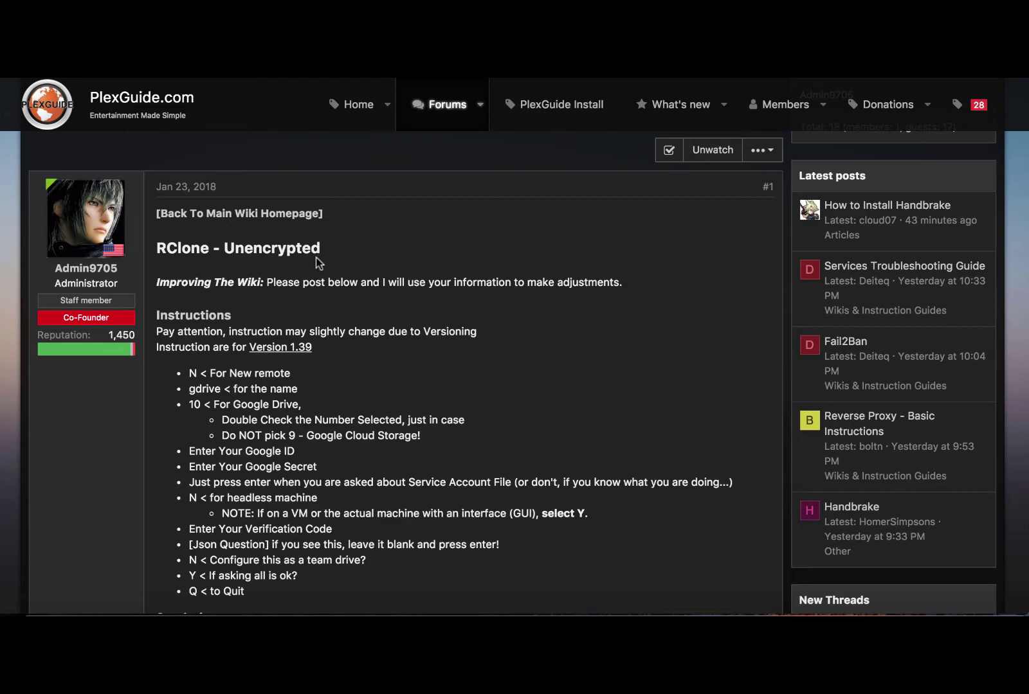
scroll(337, 254, down, 2)
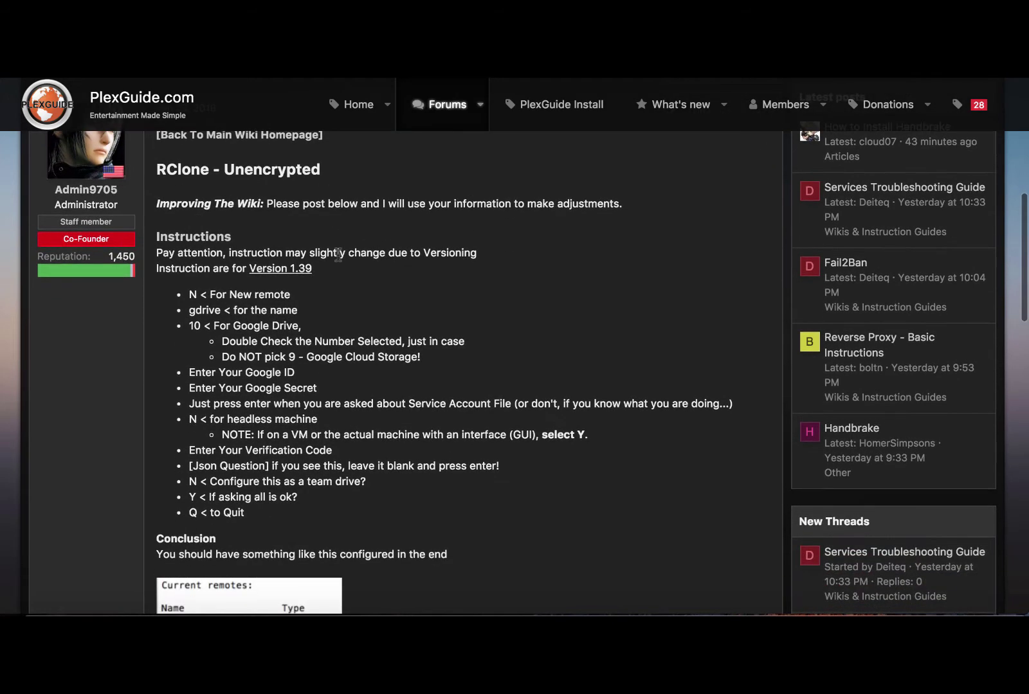
scroll(210, 303, down, 1)
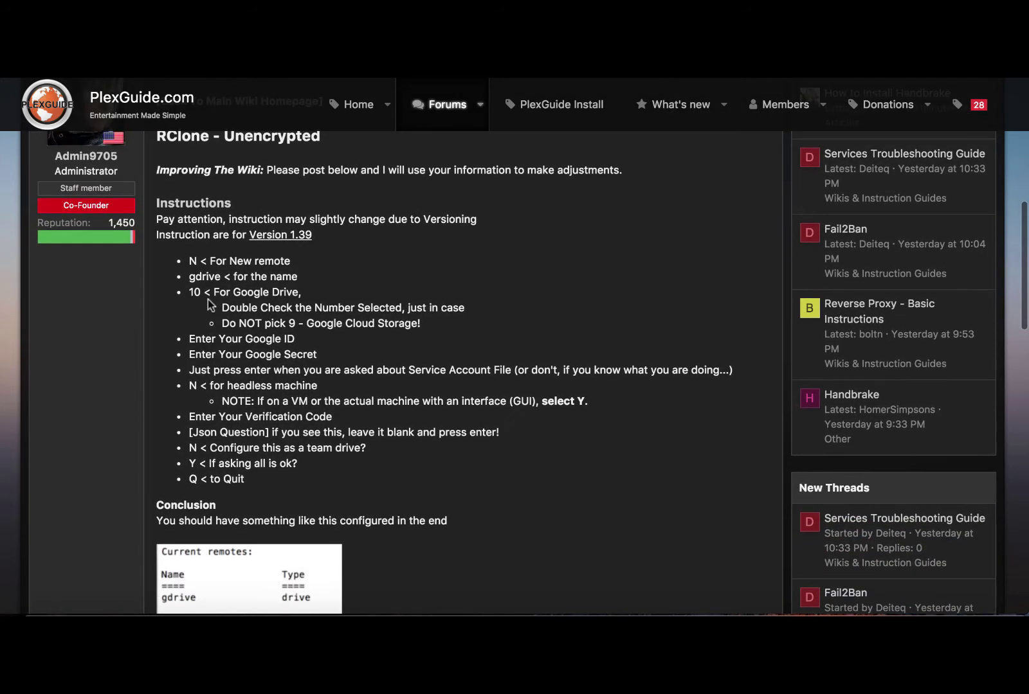
scroll(267, 363, up, 1)
scroll(267, 363, up, 1)
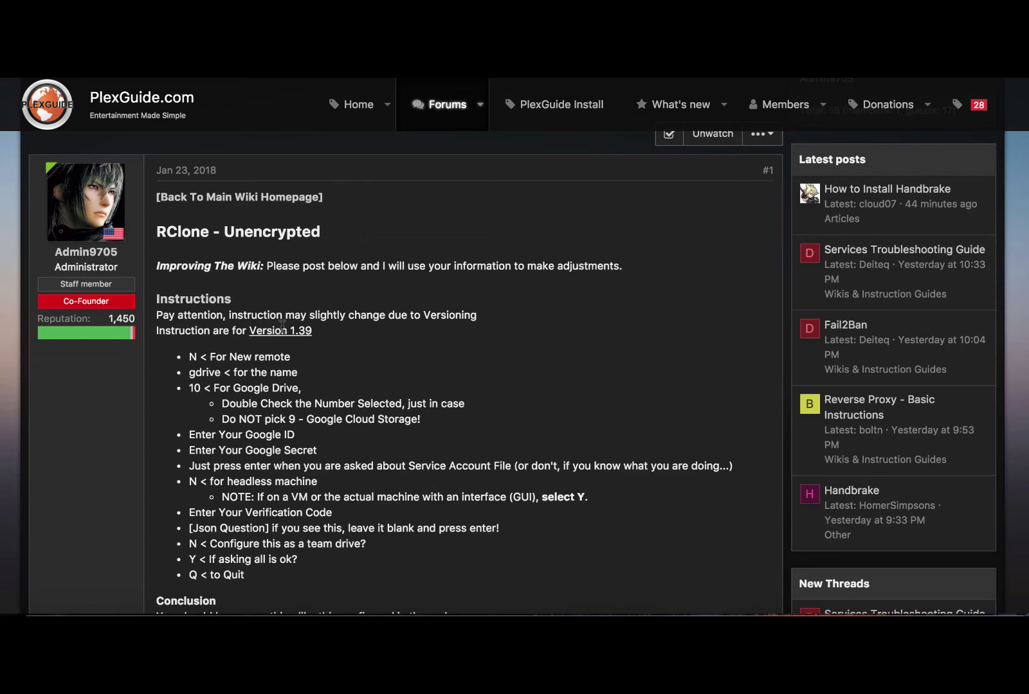
scroll(307, 315, down, 3)
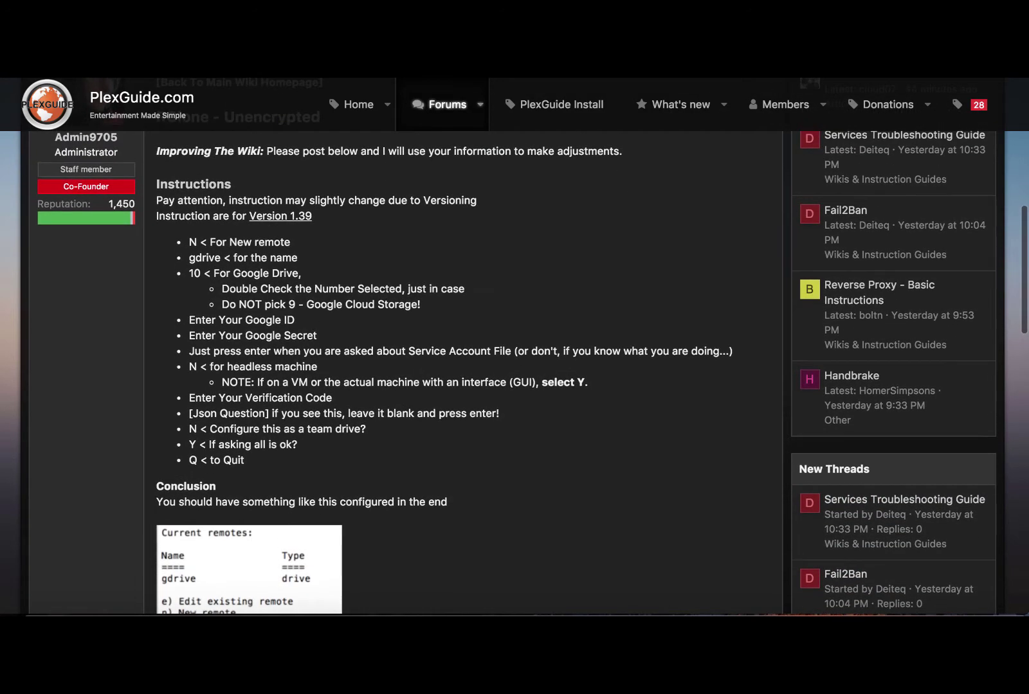
Run the plexguide command in the server Terminal session.
click(322, 601)
drag(385, 256, 616, 243)
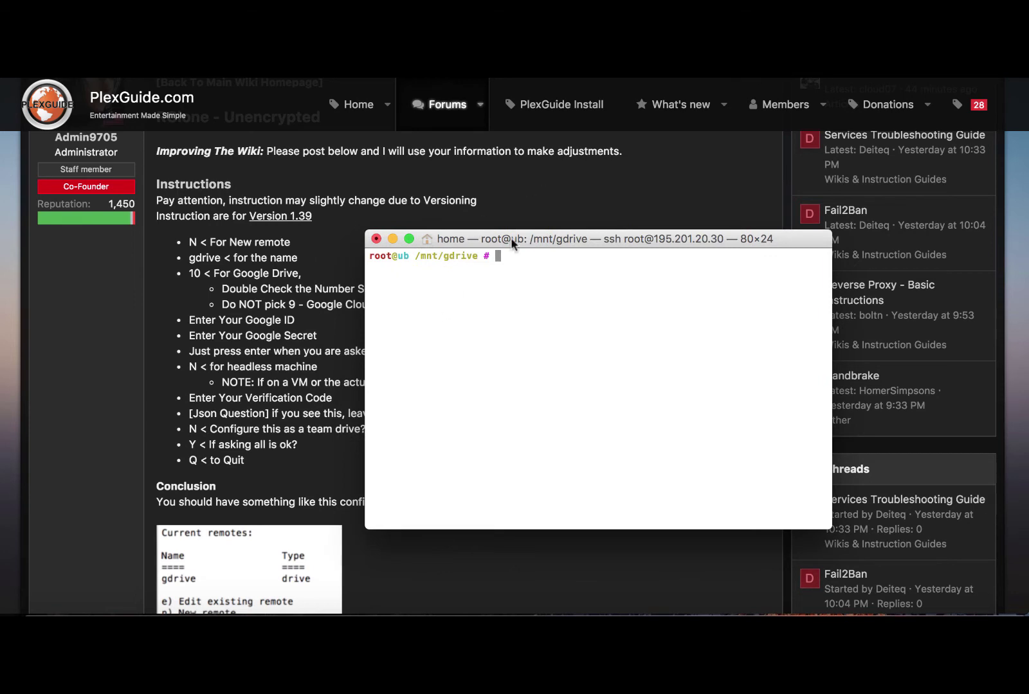
text(plexguide)
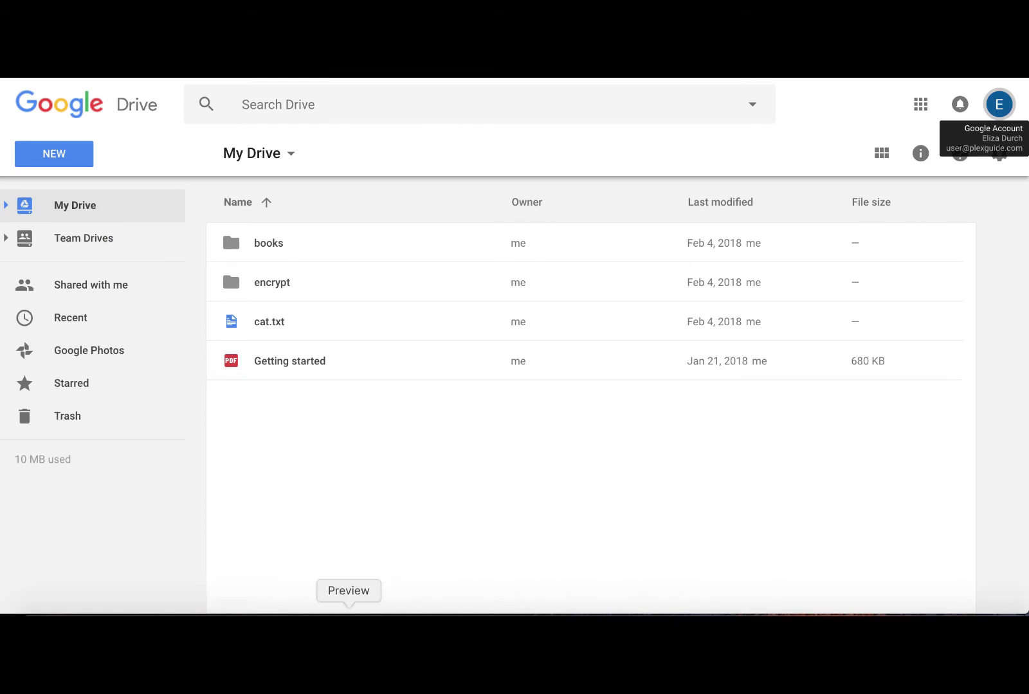
click(317, 612)
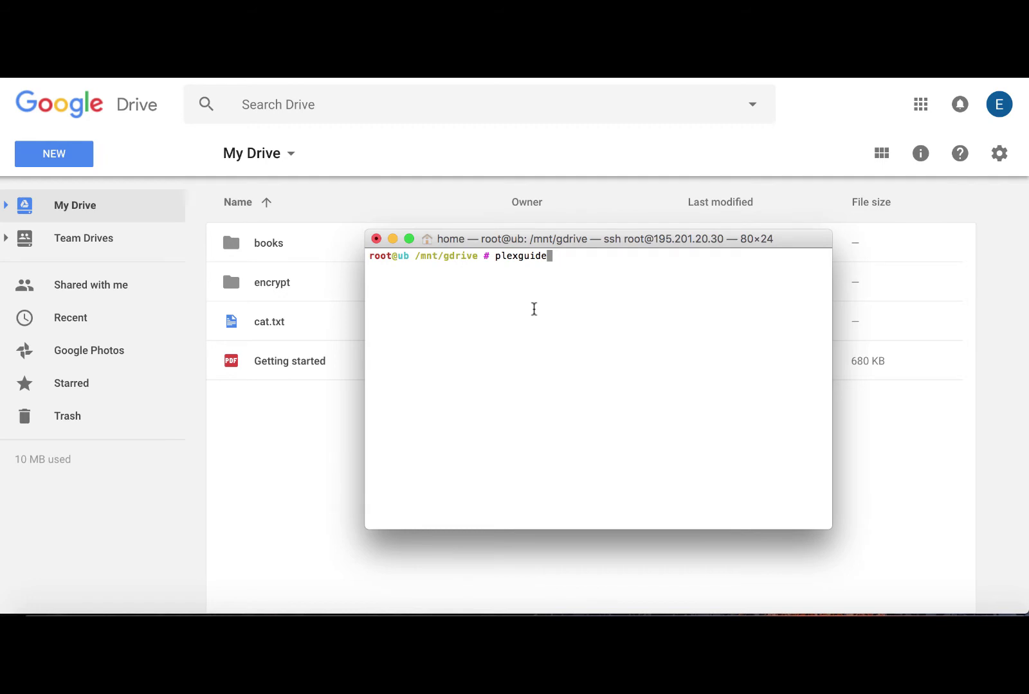
key(Return)
key(Return)
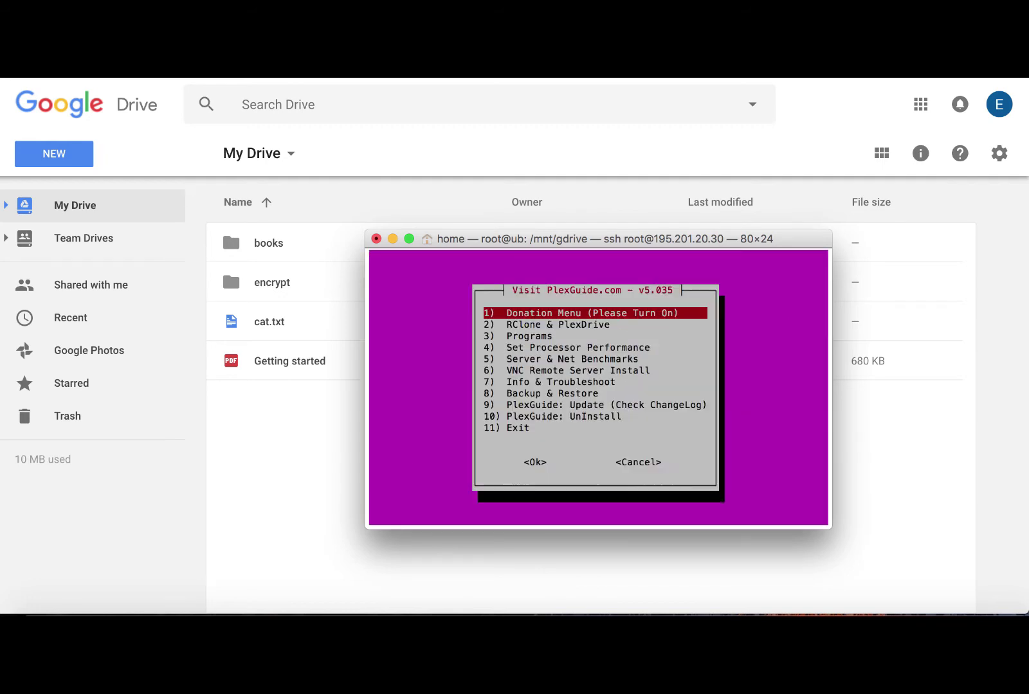
In the PlexGuide menu choose RClone & PlexDrive, RClone, then Unencrypted RClone Install.
key(Down)
key(Down)
key(Up)
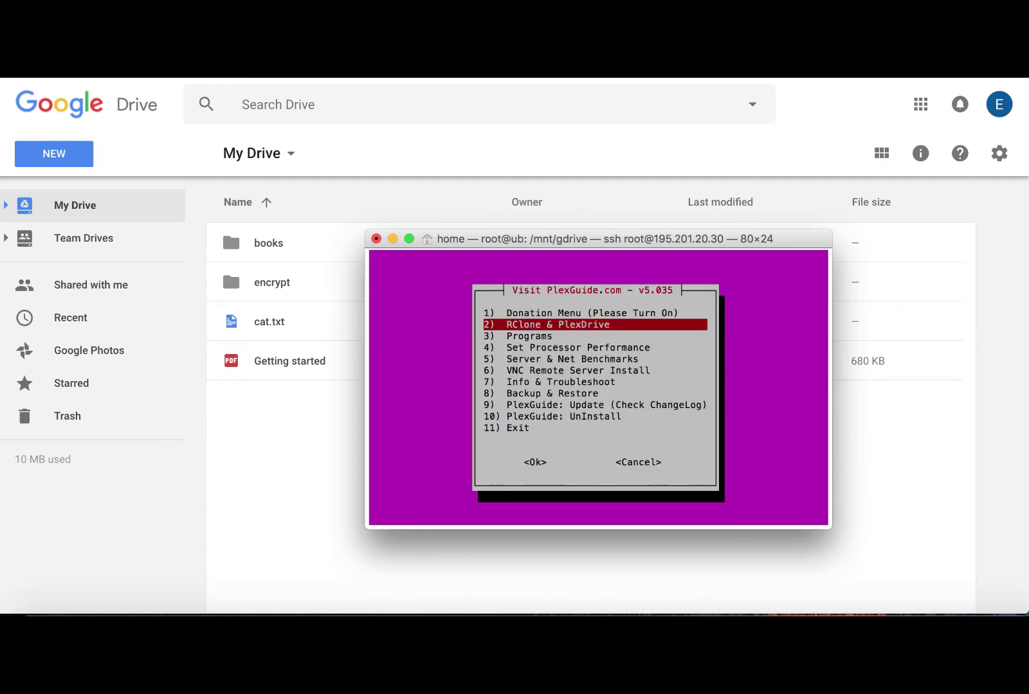
key(Return)
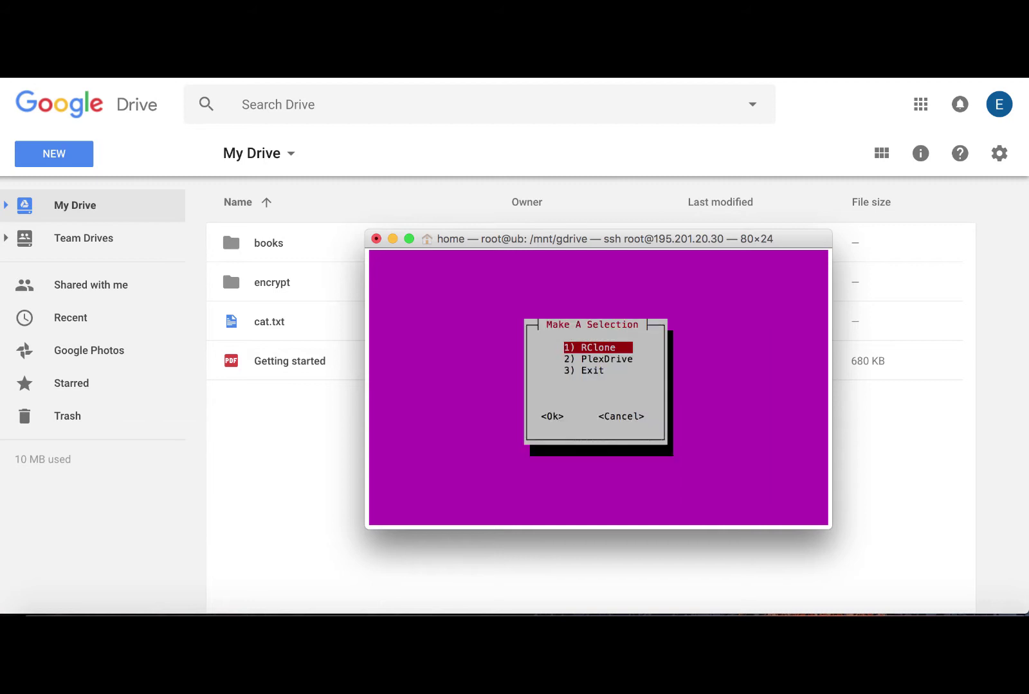
key(Return)
key(Down)
key(Up)
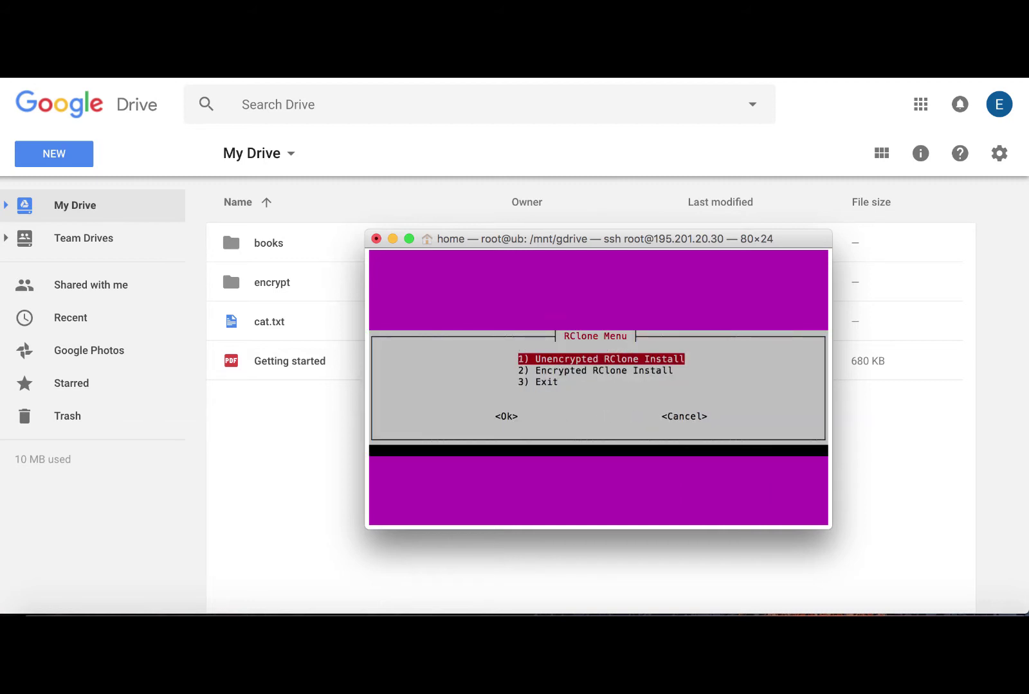
key(Return)
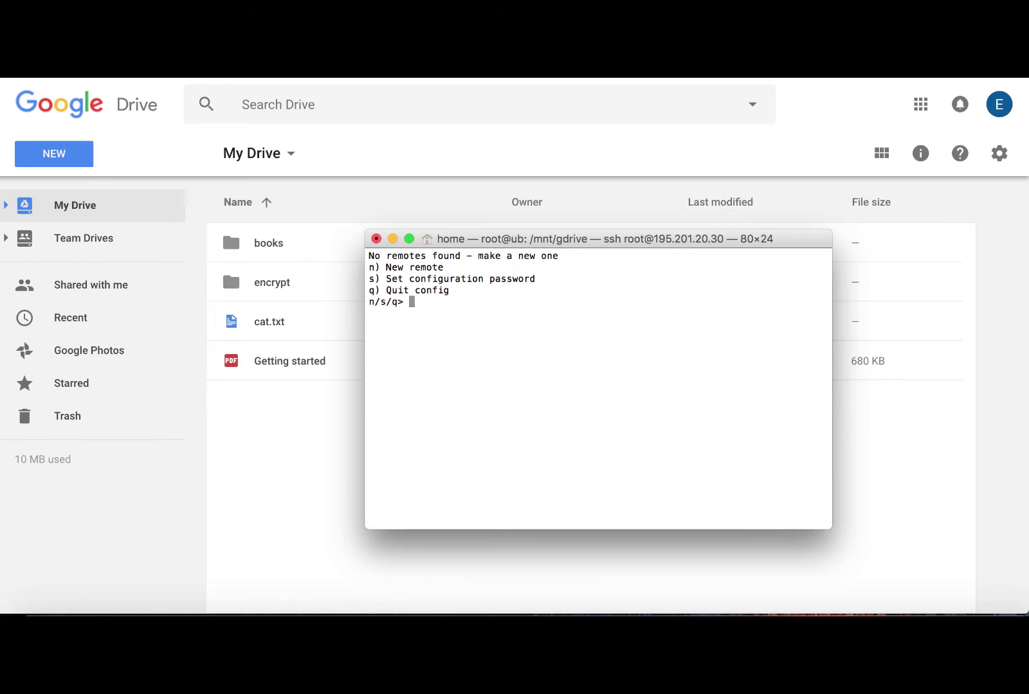
Answer n at rclone's n/s/q> prompt to create a new remote, then check the guide.
drag(514, 242, 528, 195)
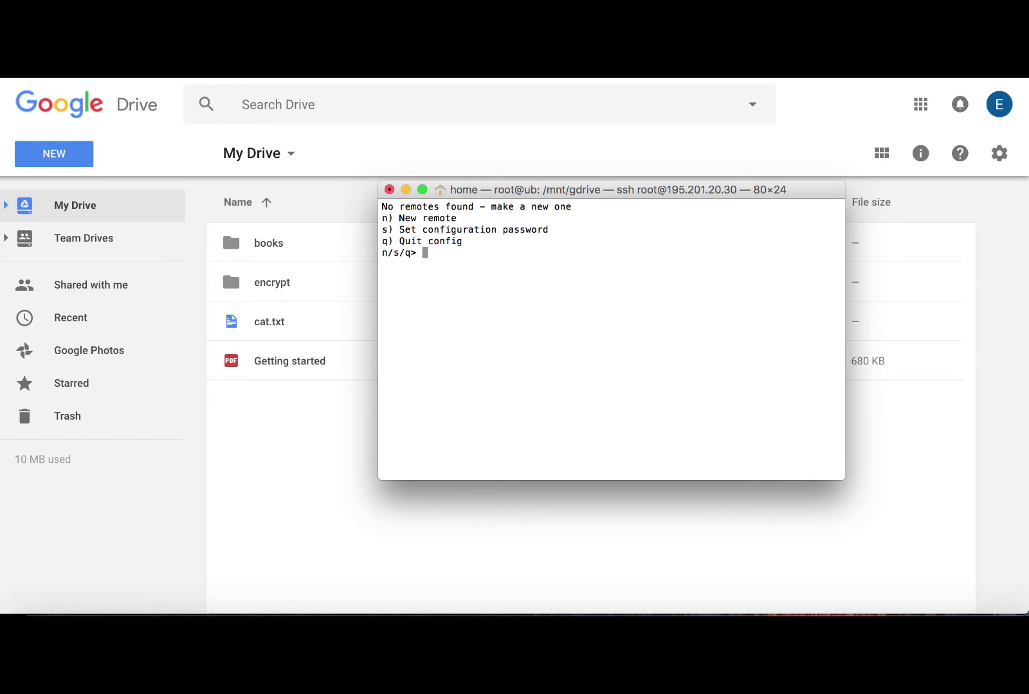
text(n)
key(Return)
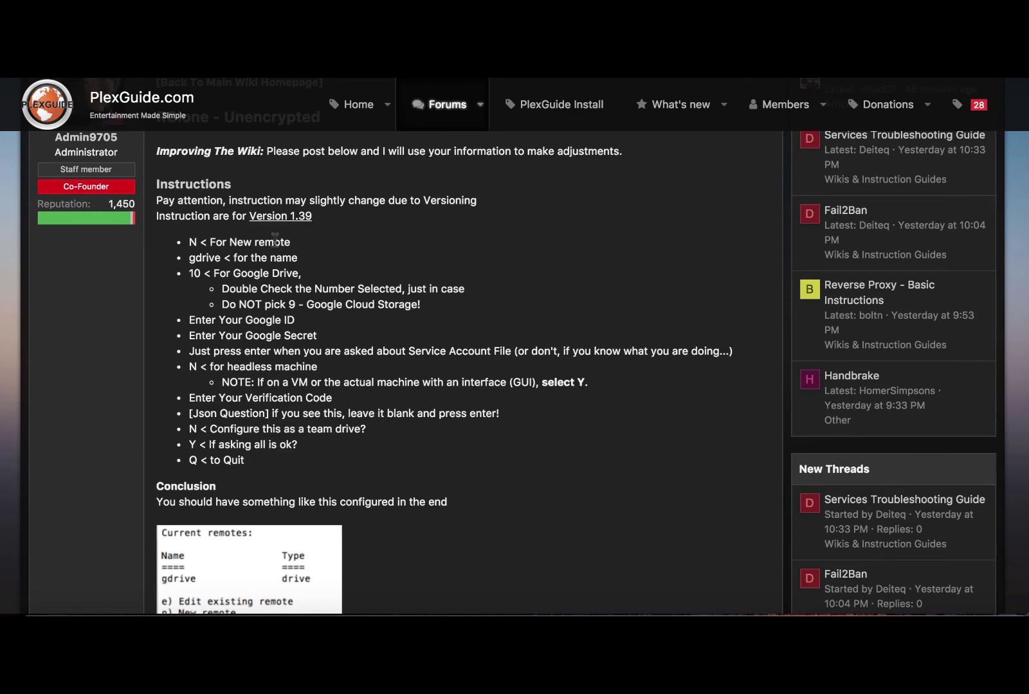
scroll(275, 240, down, 1)
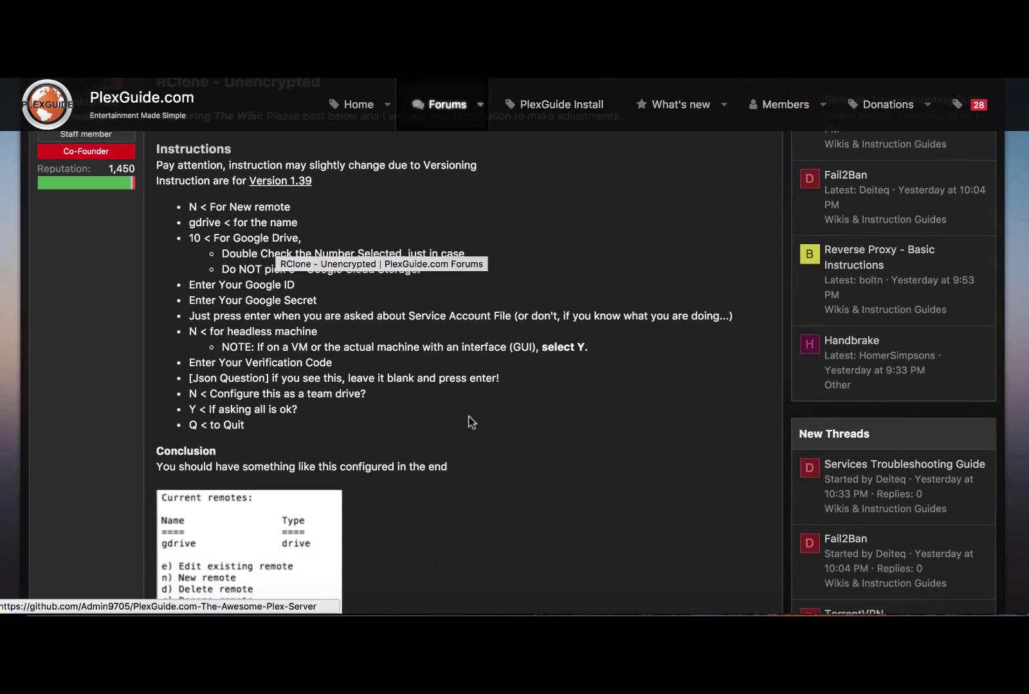
Enter gdrive at the rclone name> prompt, matching the guide.
click(318, 609)
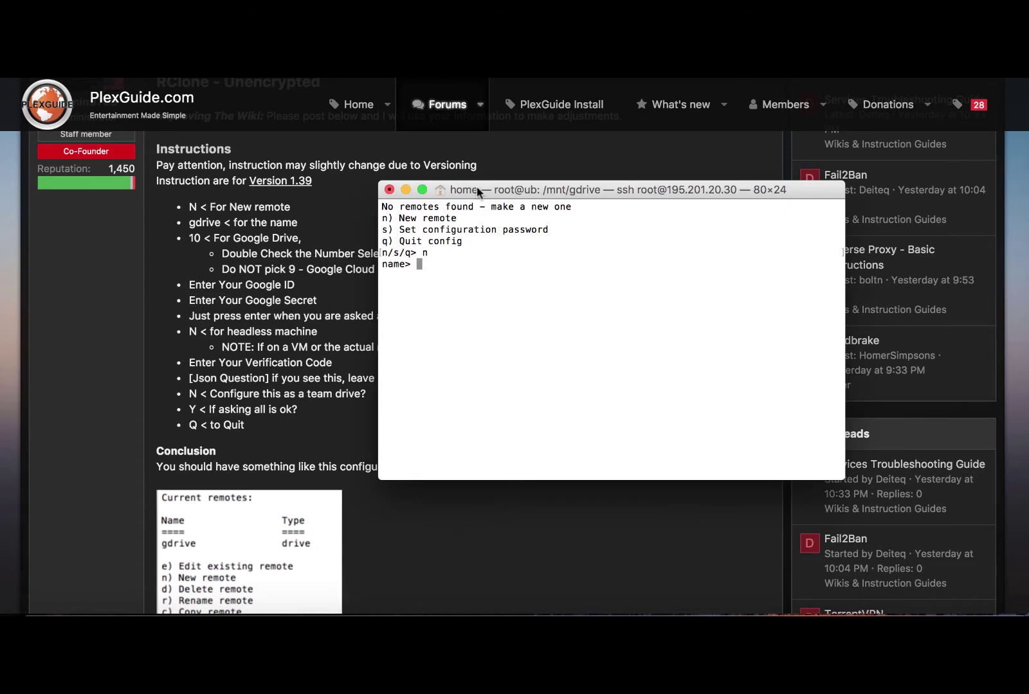
drag(478, 193, 563, 171)
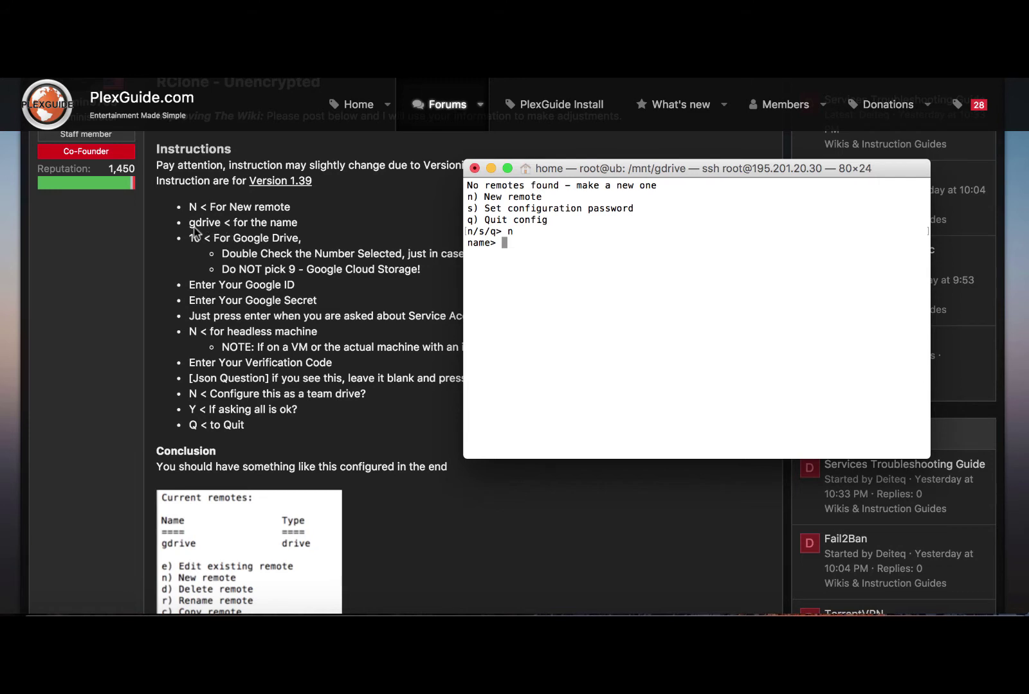
click(244, 230)
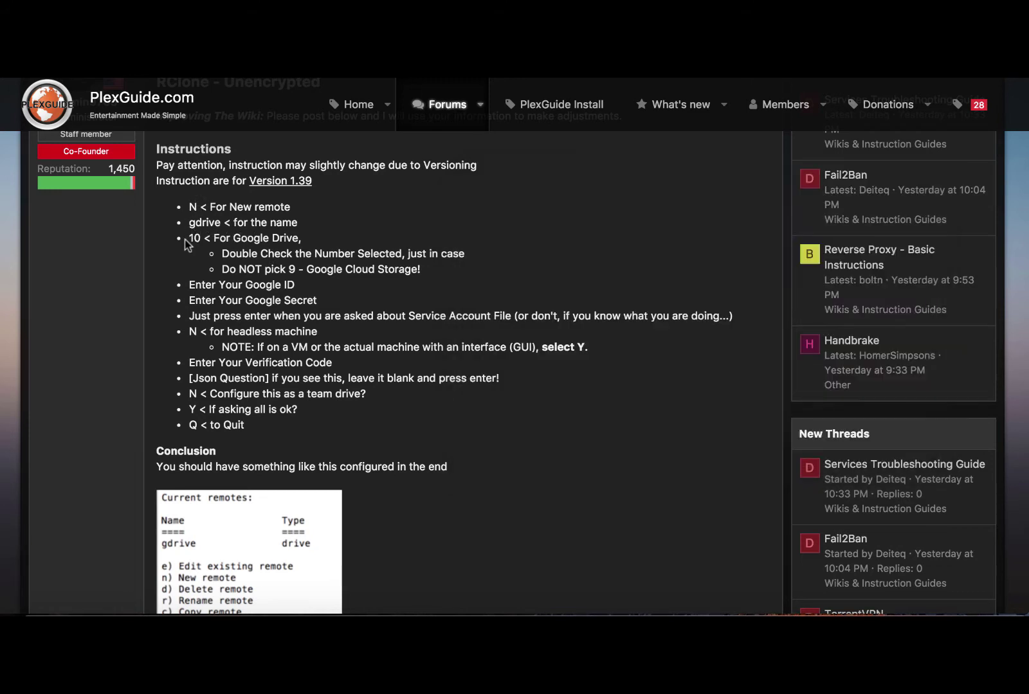
click(315, 602)
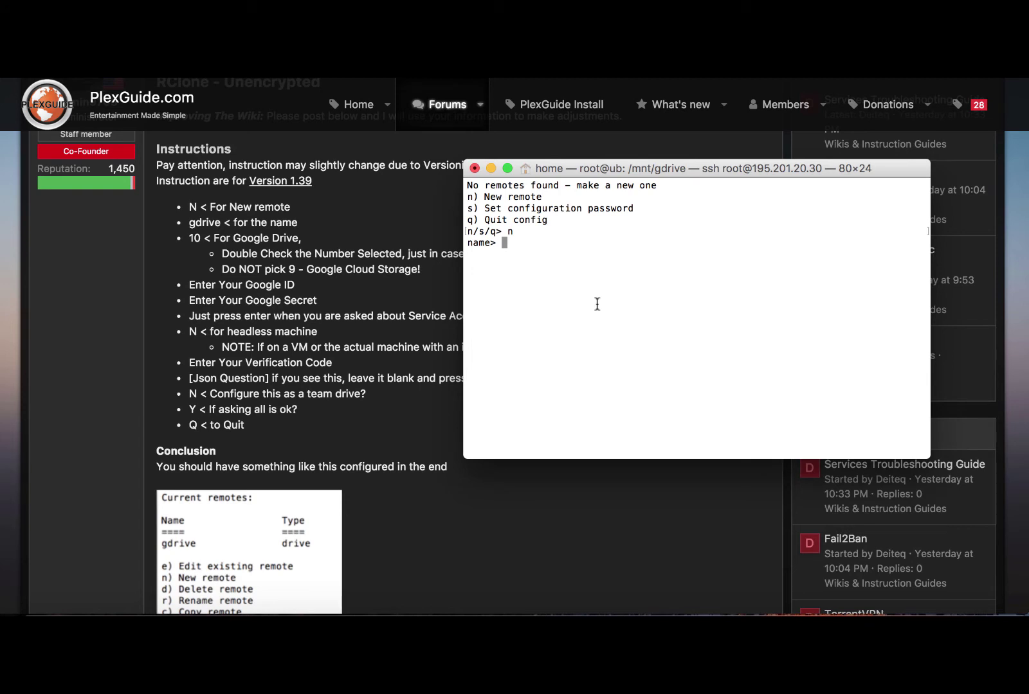
text(gdrive)
Submit gdrive as the remote name and review the storage list, where 10 is Google Drive.
key(Return)
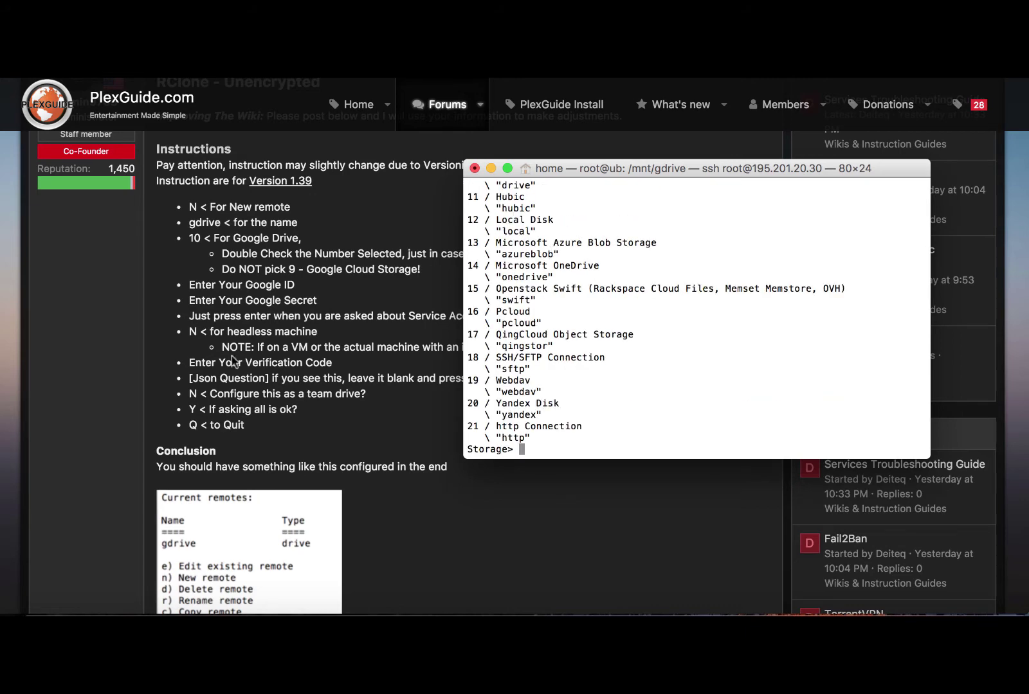
scroll(233, 357, up, 3)
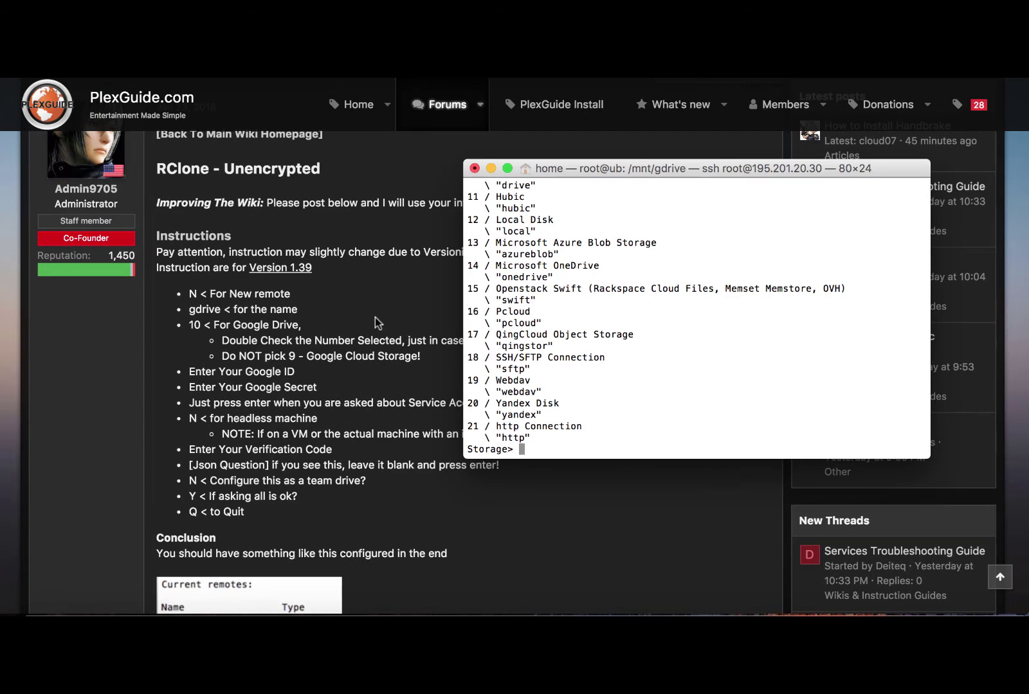
scroll(341, 372, up, 1)
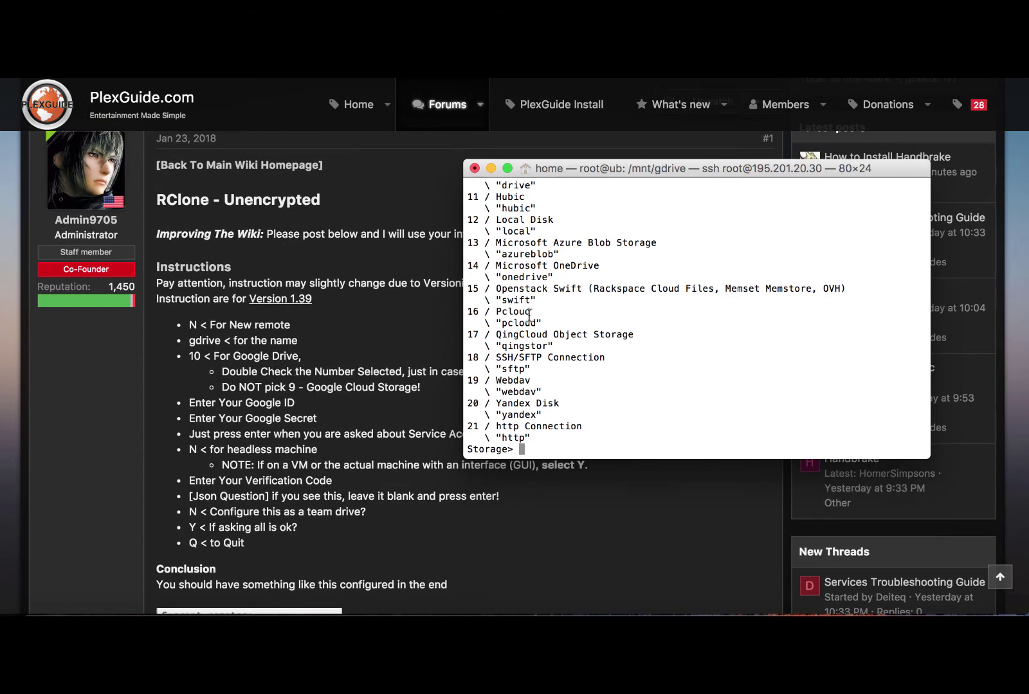
scroll(528, 315, up, 2)
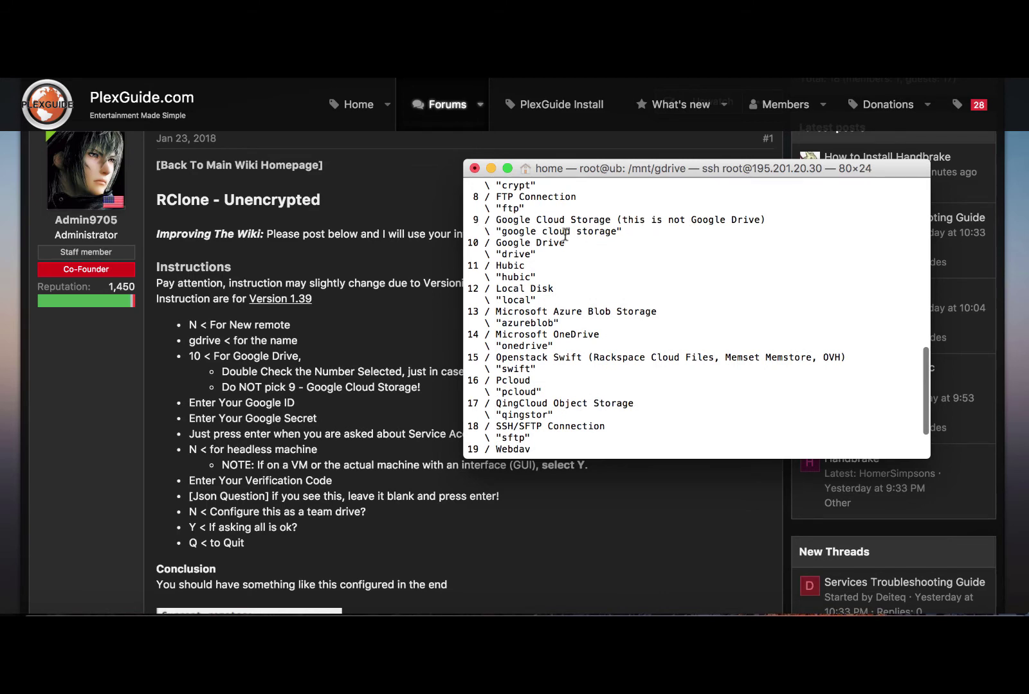
scroll(531, 232, down, 1)
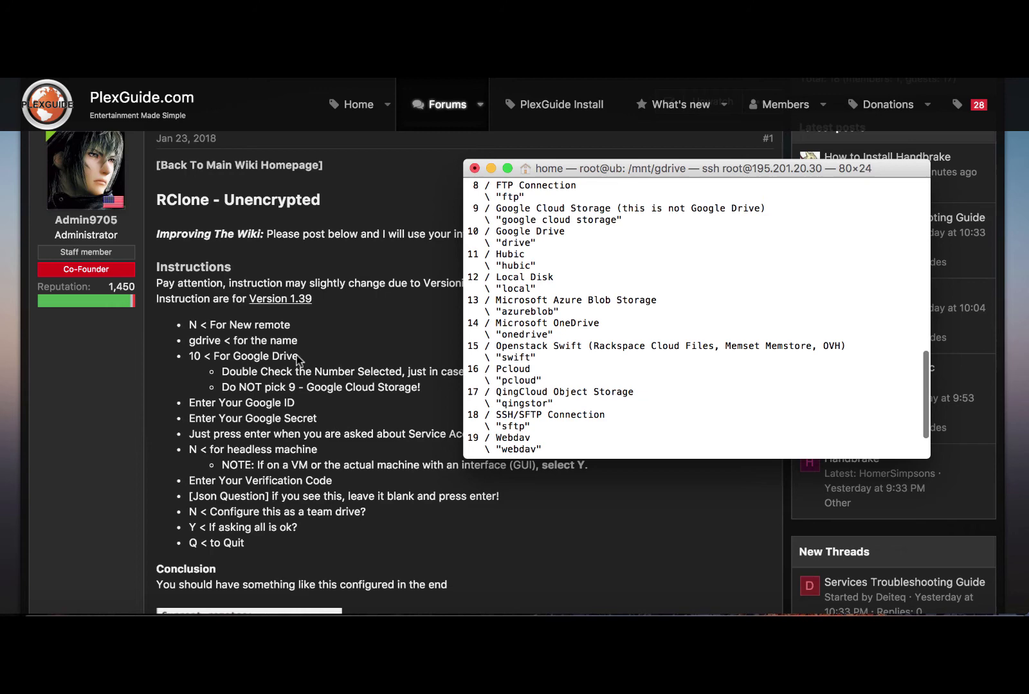
scroll(298, 360, down, 2)
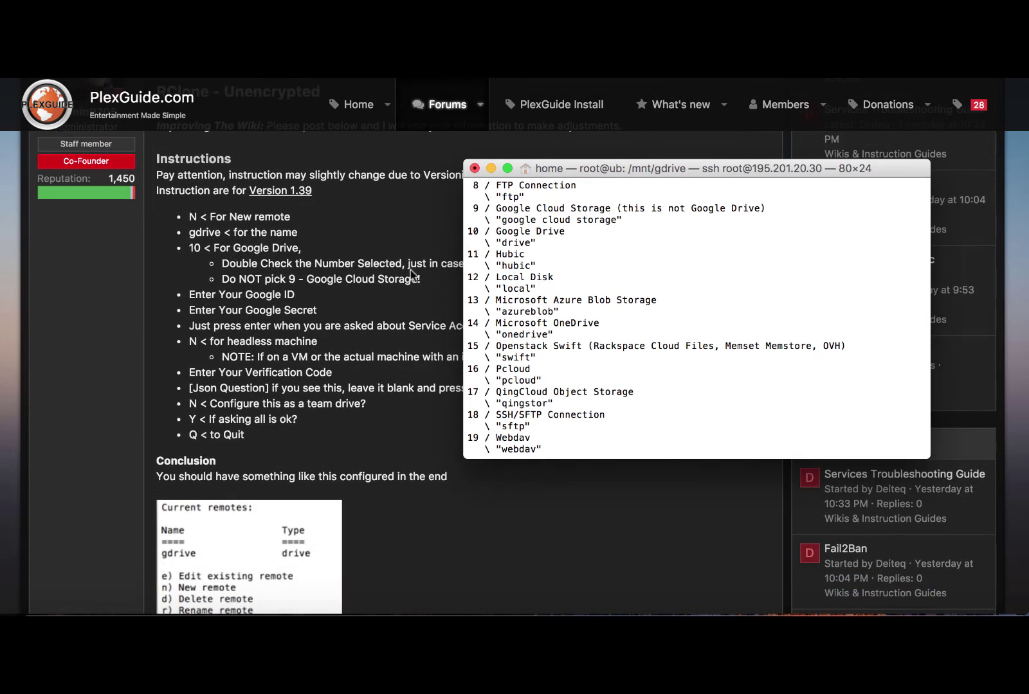
mouse_move(540, 170)
mouse_down()
mouse_move(862, 170)
mouse_move(741, 185)
mouse_move(544, 147)
mouse_up()
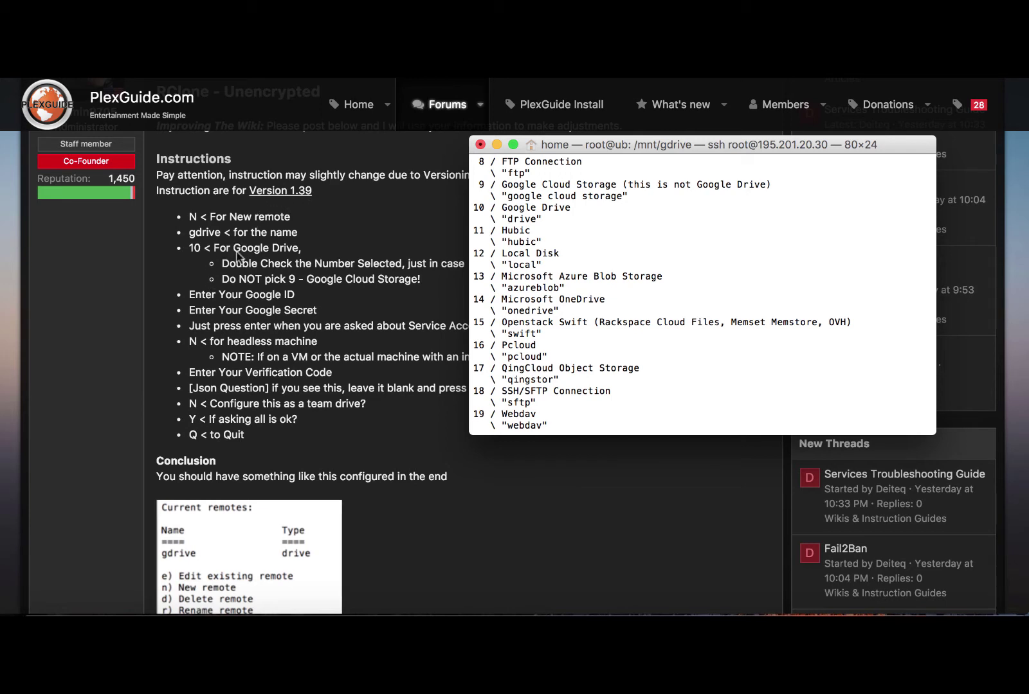
Bring the xenfocus-branding-removal.txt note with the Google client ID and secret into view.
key(super+Tab)
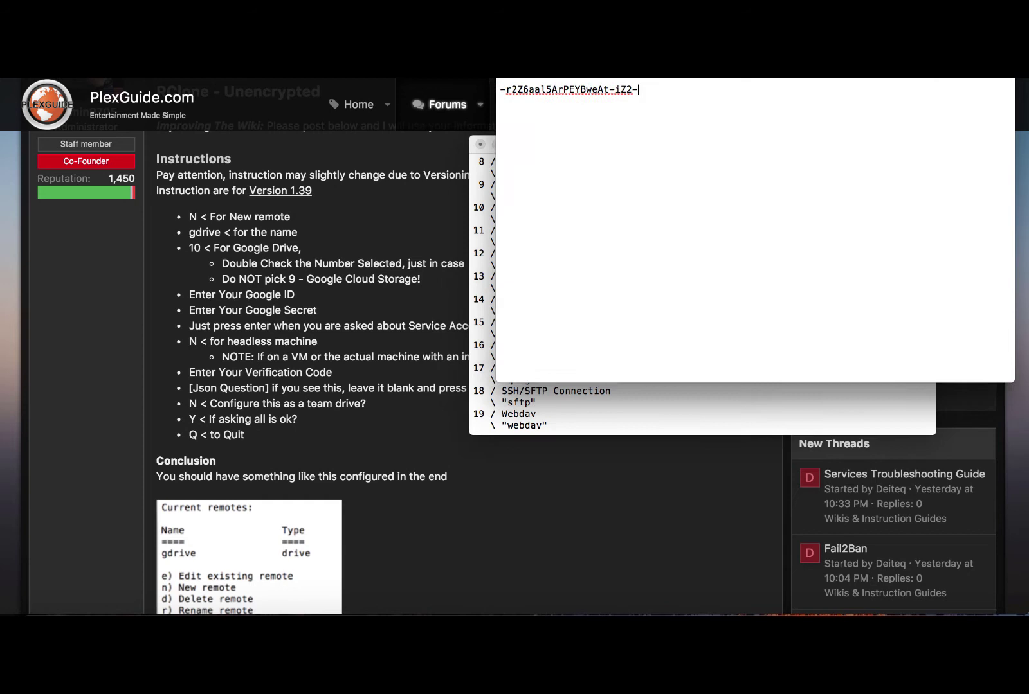
drag(694, 56, 631, 174)
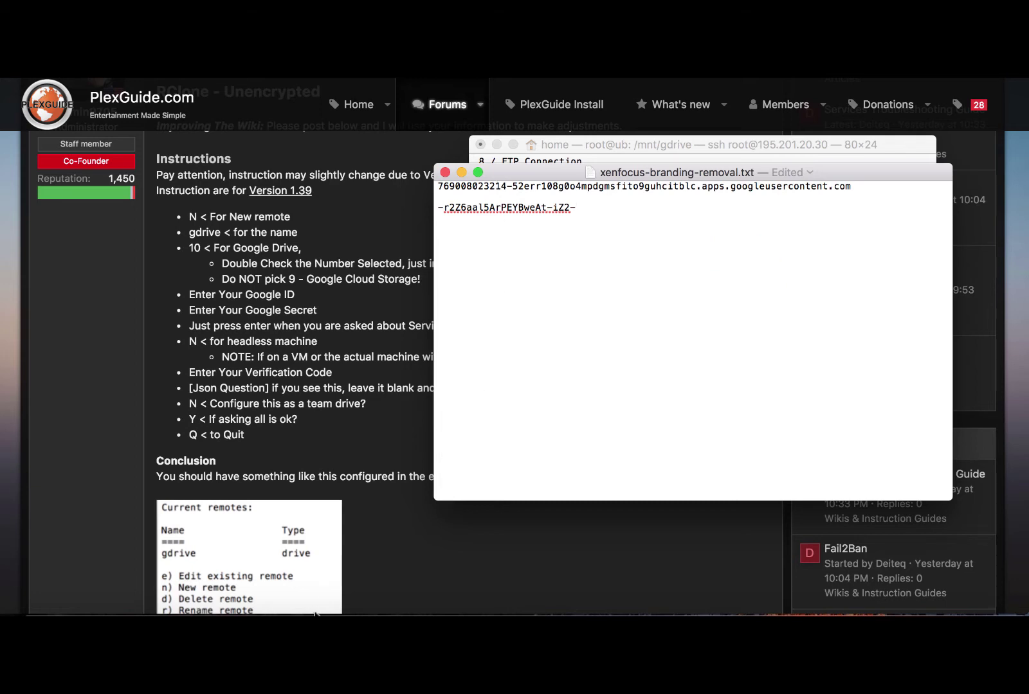
Return to the rclone session and scroll down to the Storage> prompt.
click(316, 614)
drag(543, 146, 302, 175)
scroll(291, 277, down, 3)
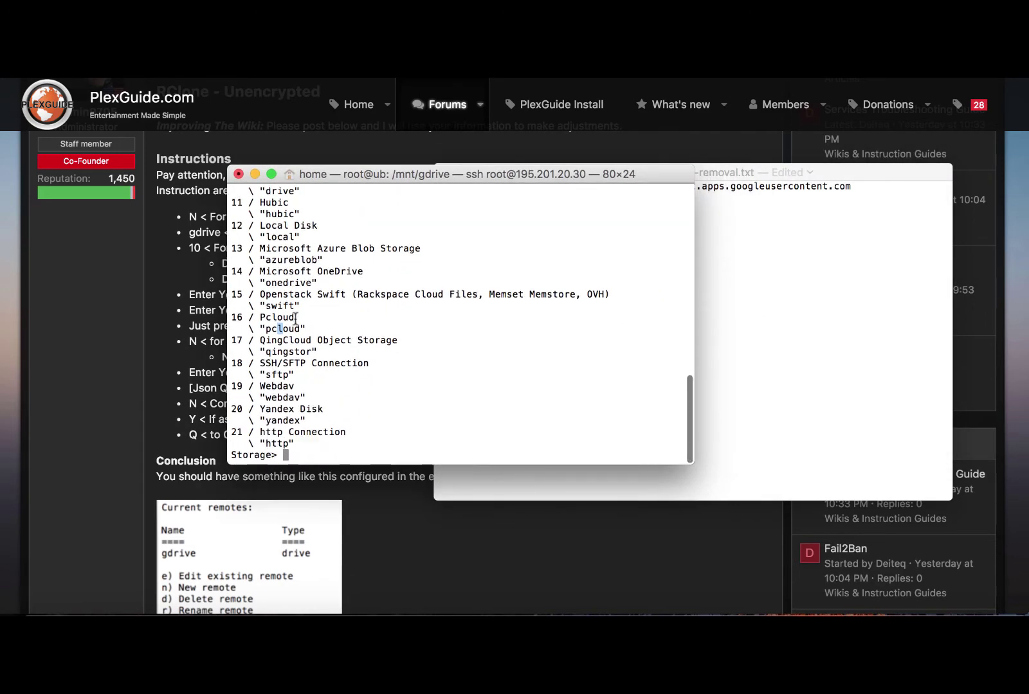
drag(389, 180, 639, 249)
Choose storage type 10 (Google Drive) and paste the client ID from the note at client_id>.
text(10)
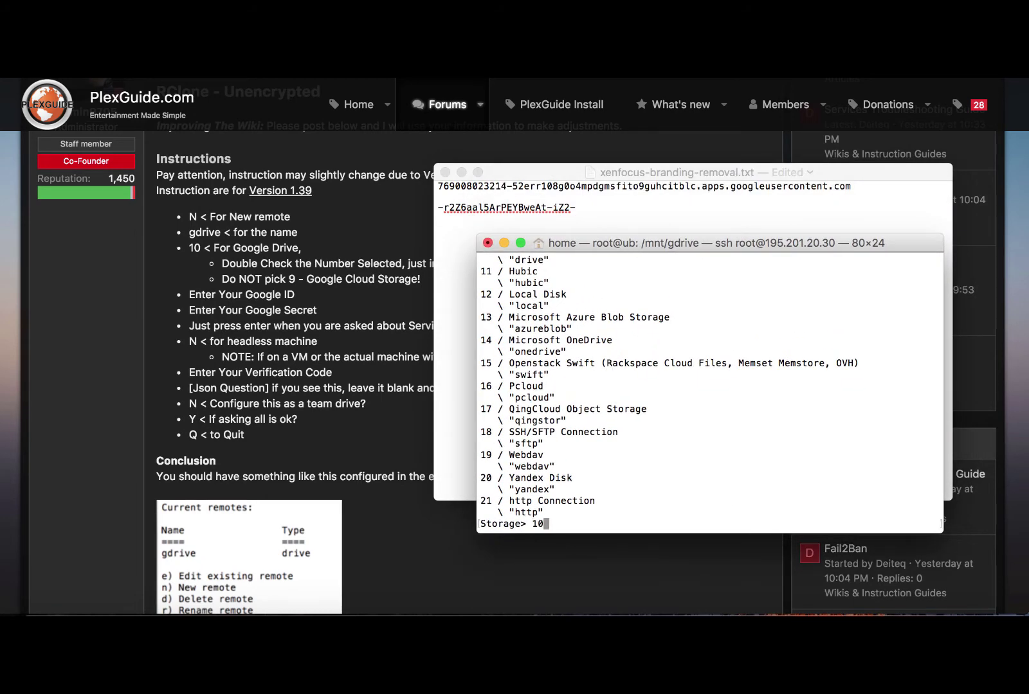
key(Return)
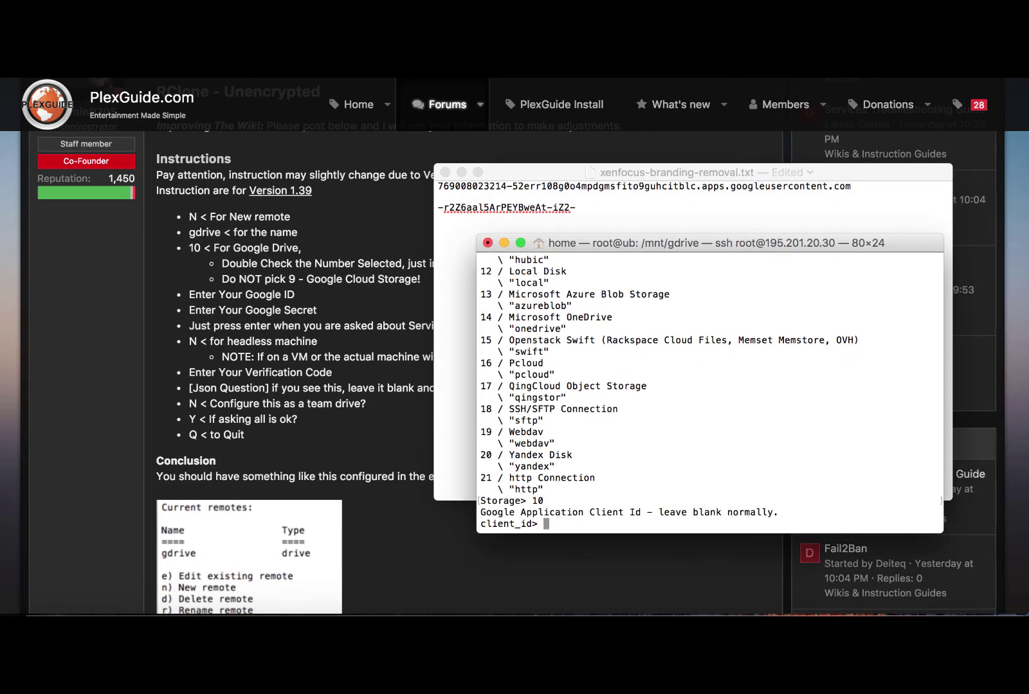
drag(588, 242, 347, 241)
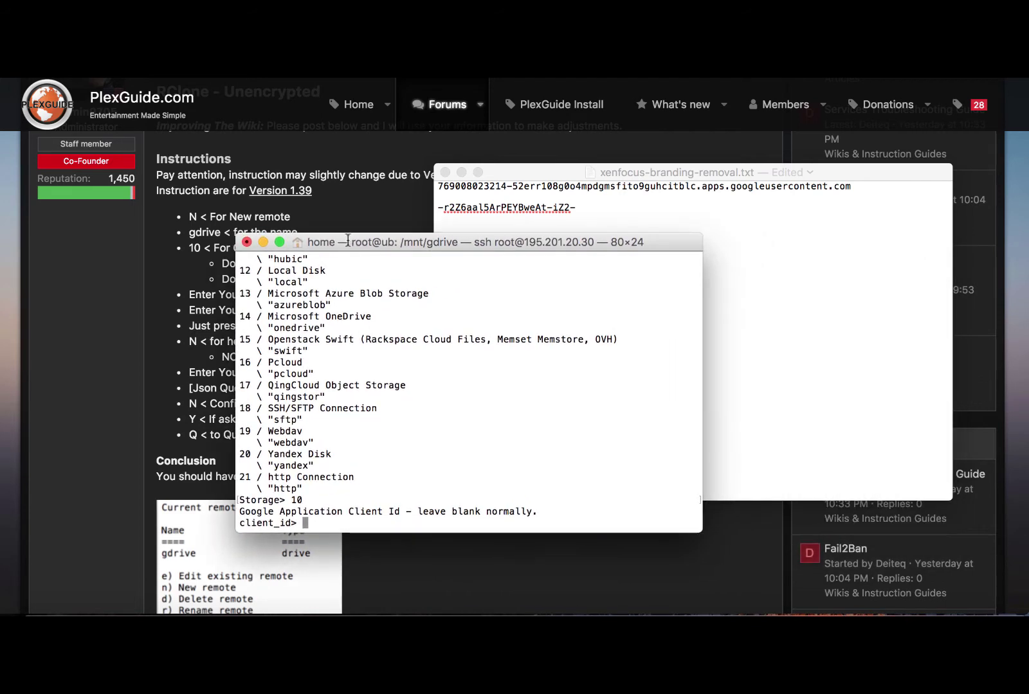
click(537, 187)
triple_click(542, 185)
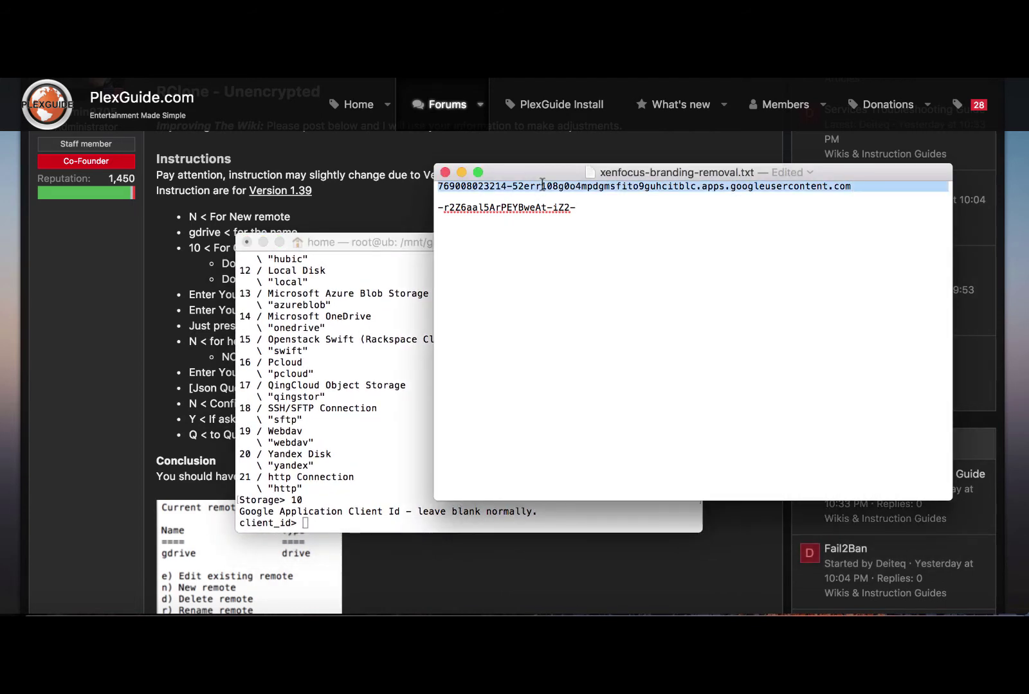
click(542, 185)
drag(850, 188, 492, 162)
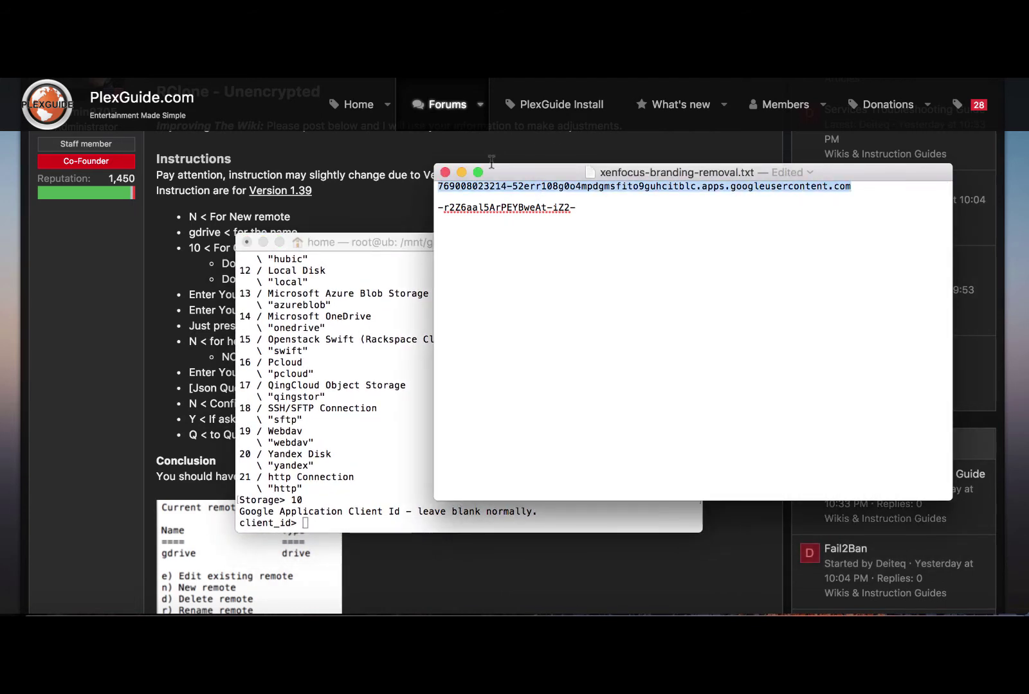
right_click(467, 192)
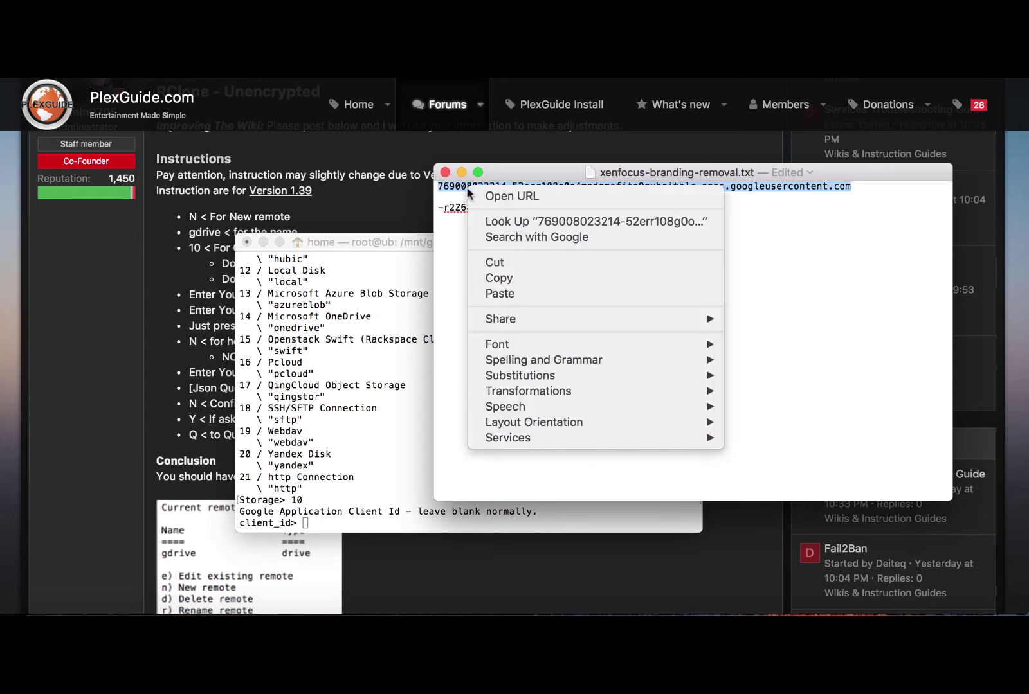
click(495, 278)
click(305, 520)
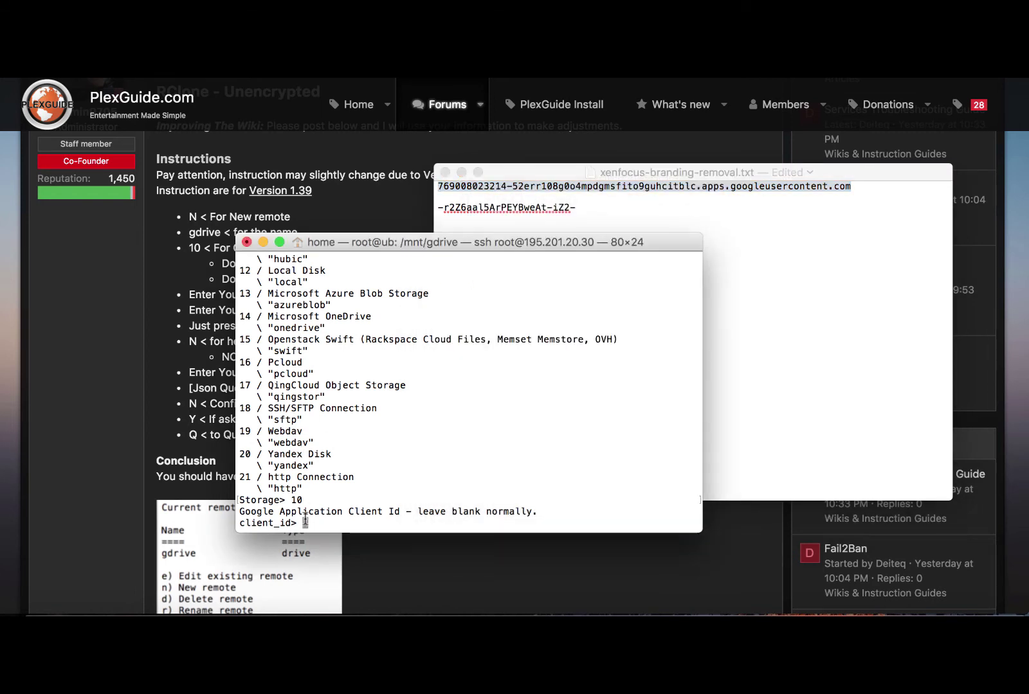
right_click(306, 521)
click(337, 517)
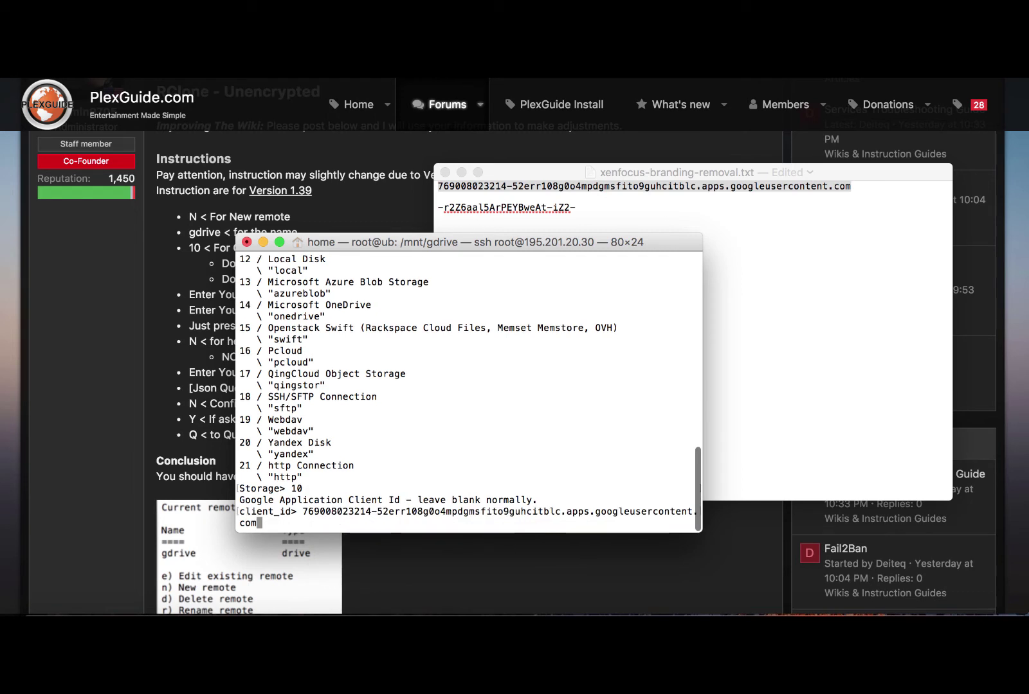
key(Return)
Copy the client secret from the note and paste it at the client_secret> prompt.
click(729, 354)
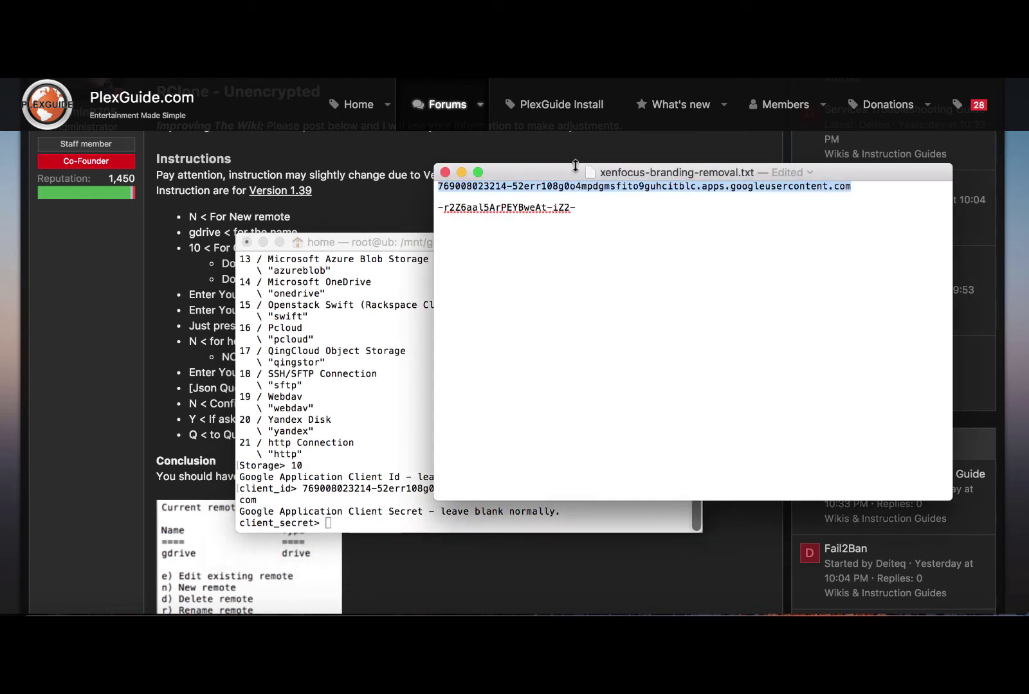
drag(577, 209, 440, 209)
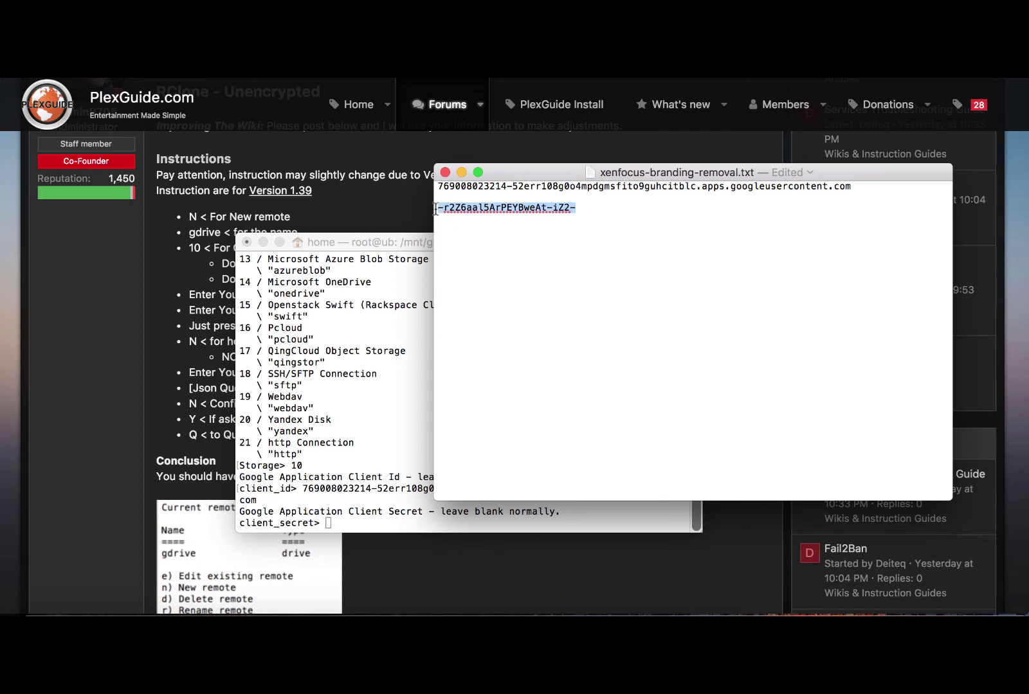
right_click(461, 208)
click(488, 272)
click(299, 445)
right_click(328, 522)
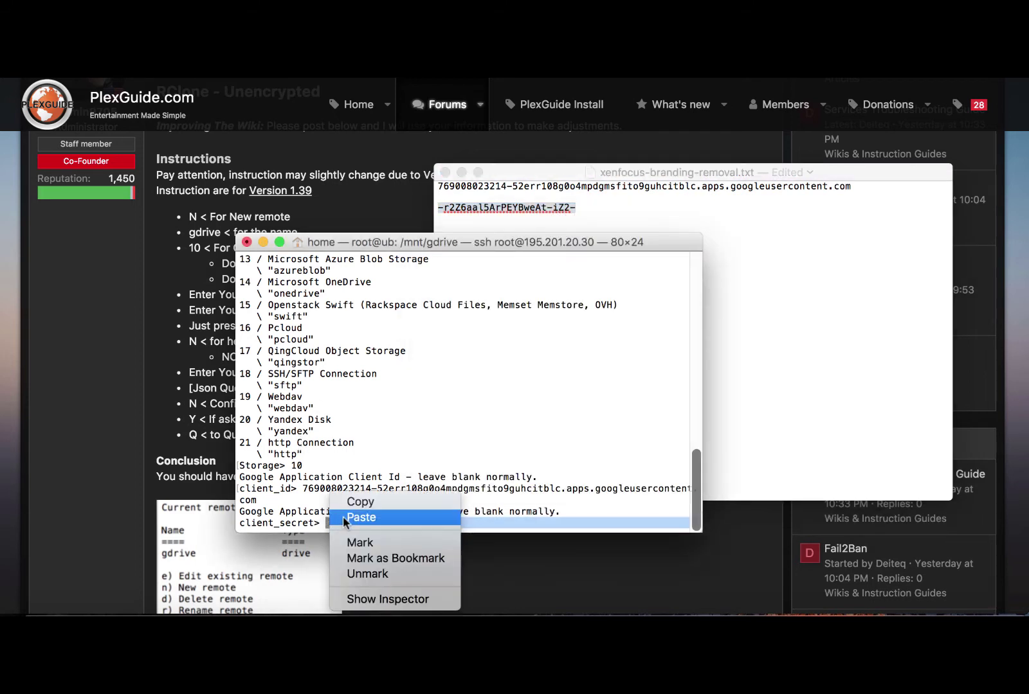
click(358, 517)
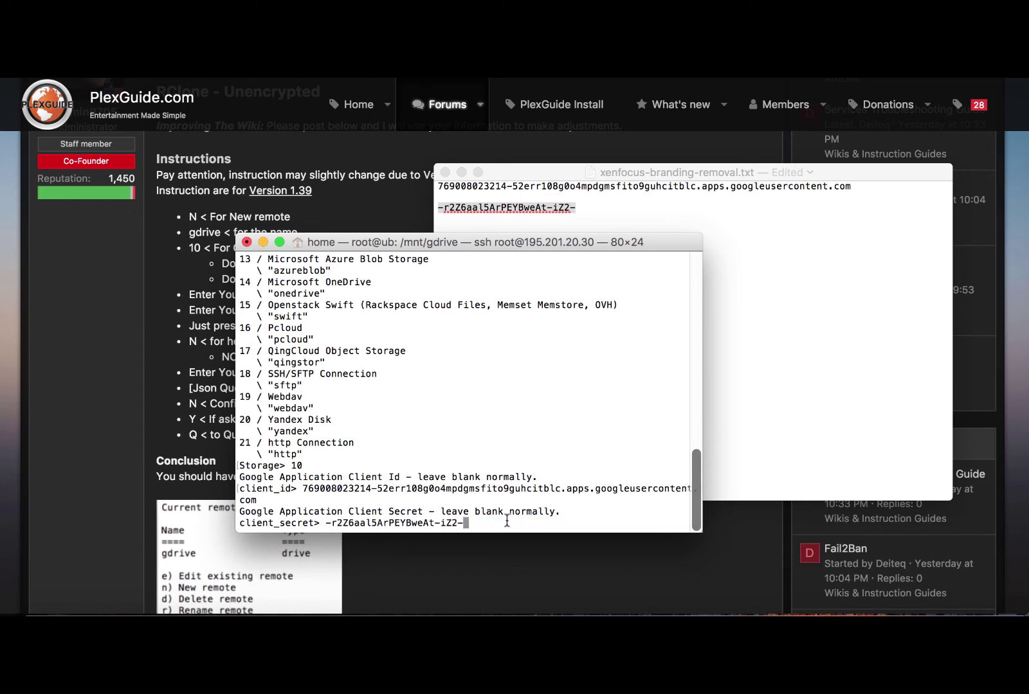
Leave the client secret and service account file blank, and answer n to auto config.
key(Return)
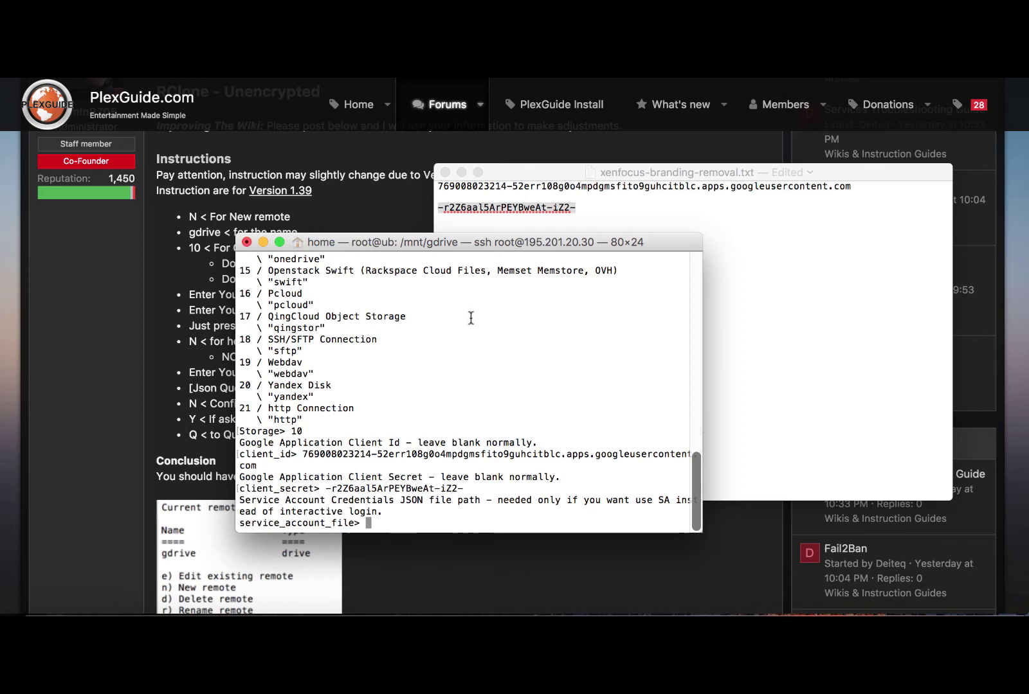
drag(450, 248, 714, 229)
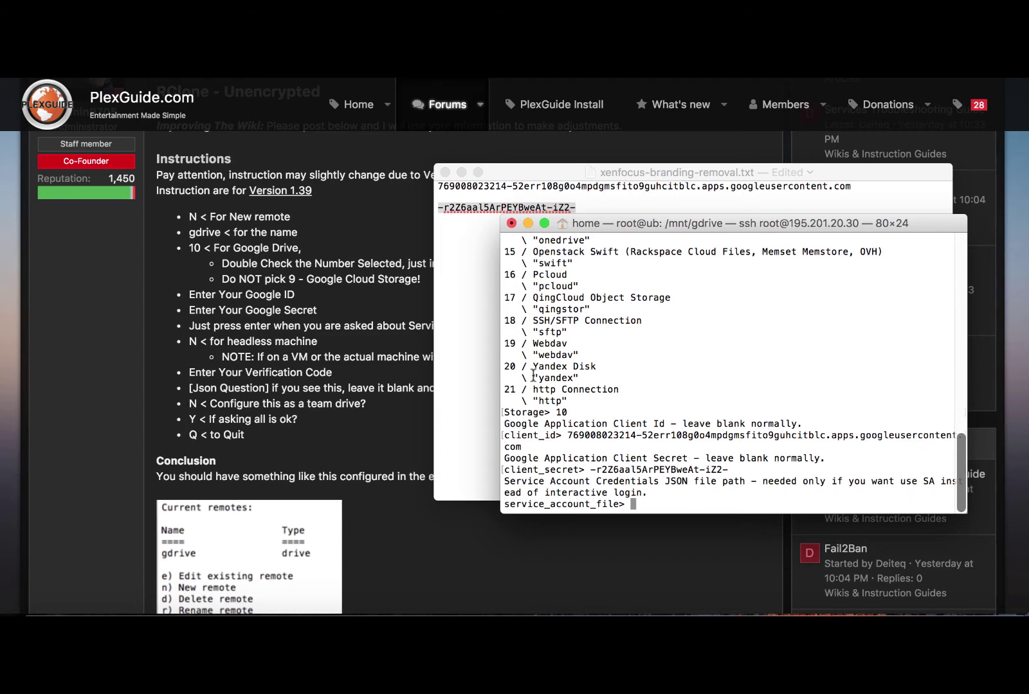
key(Return)
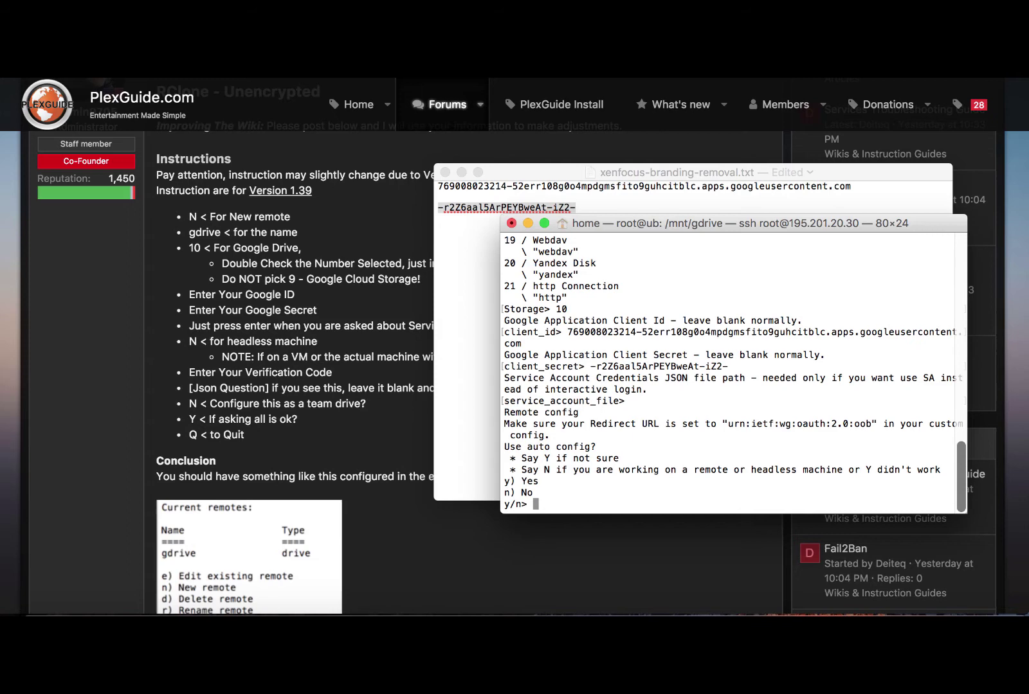
text(n)
key(Return)
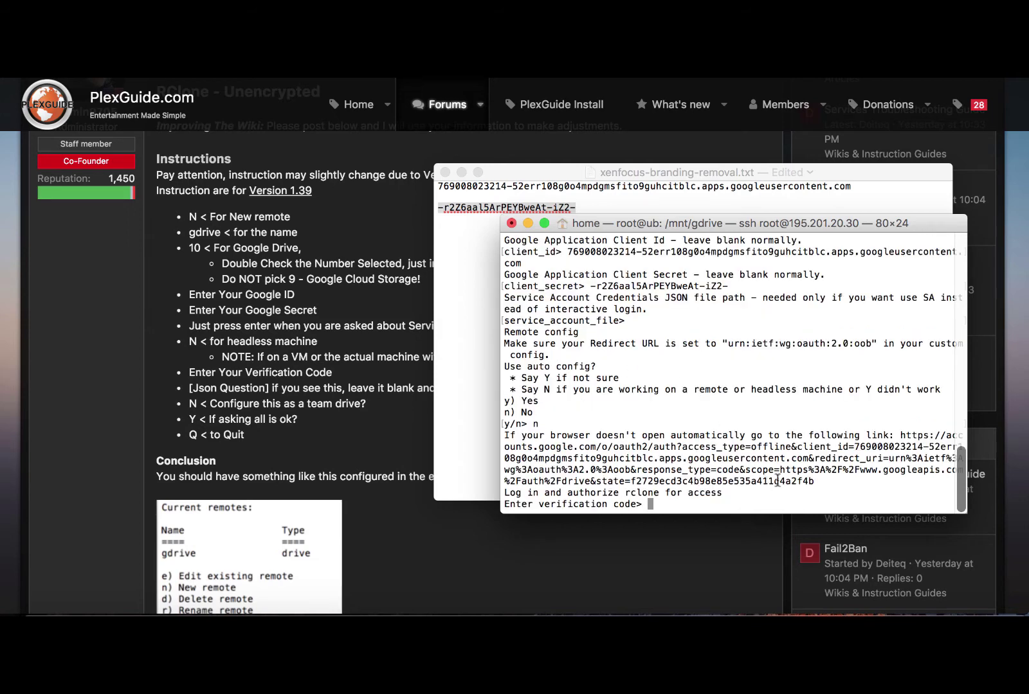
Copy the Google authorization link that rclone printed.
drag(814, 482, 900, 435)
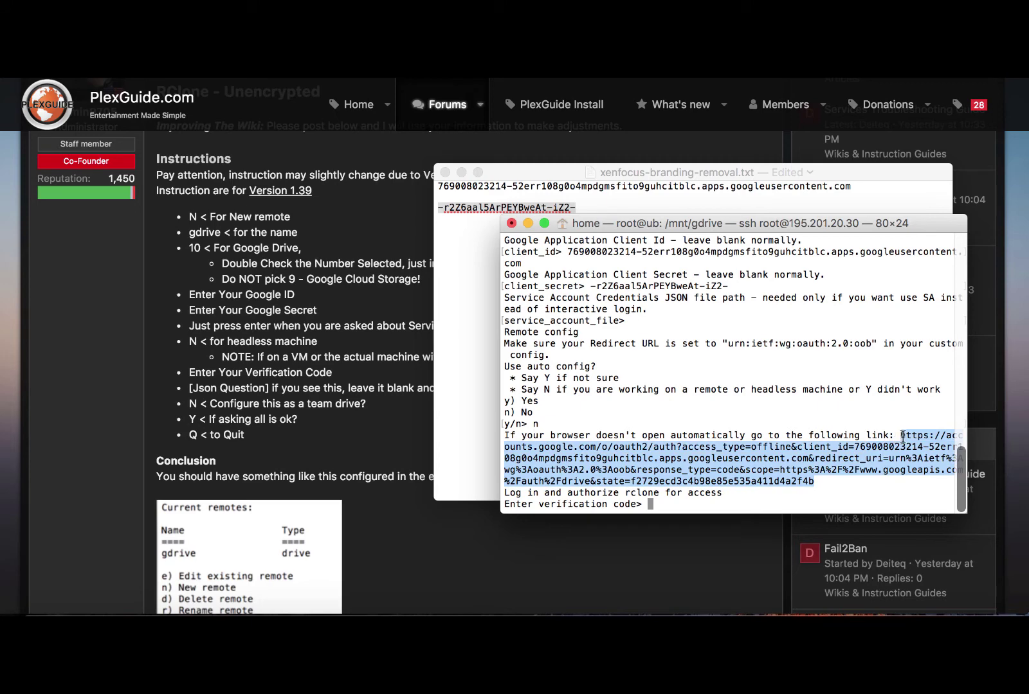
right_click(839, 471)
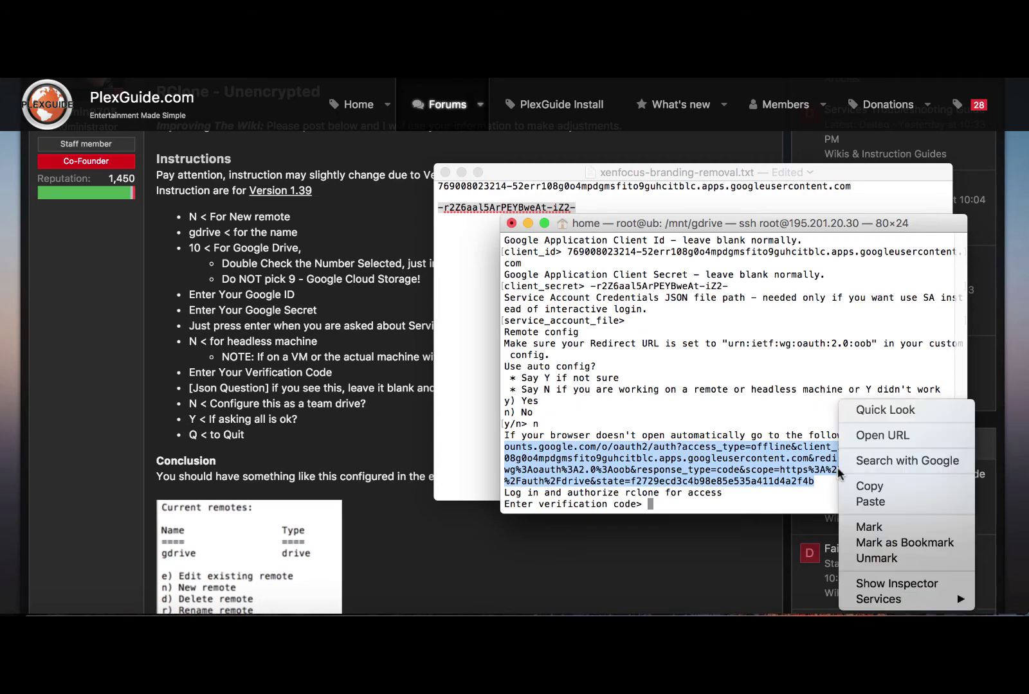
click(869, 488)
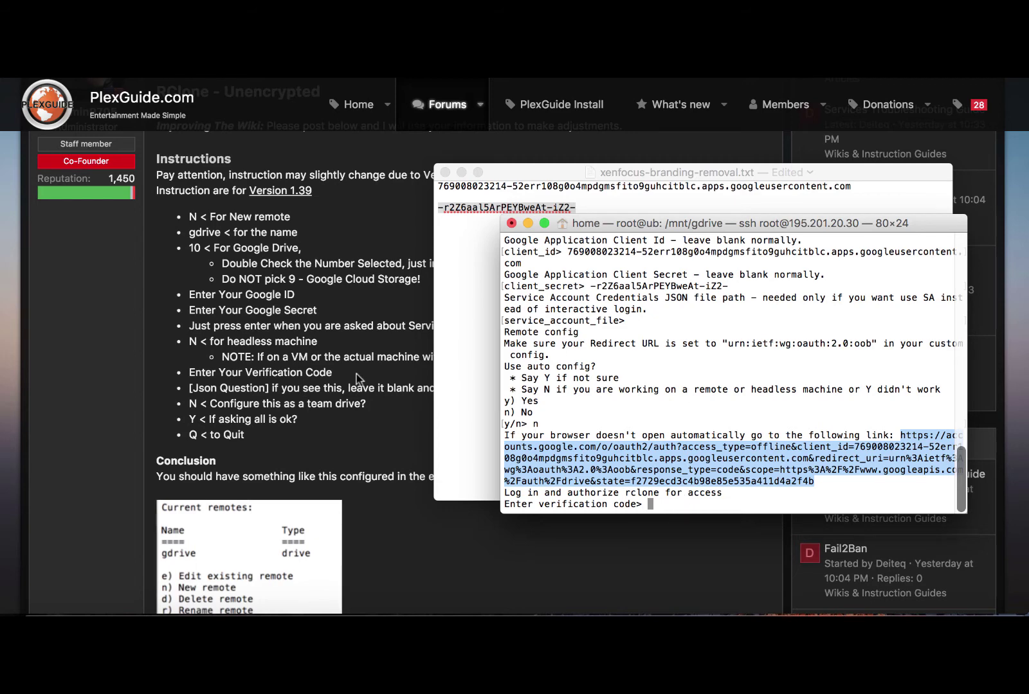
click(335, 253)
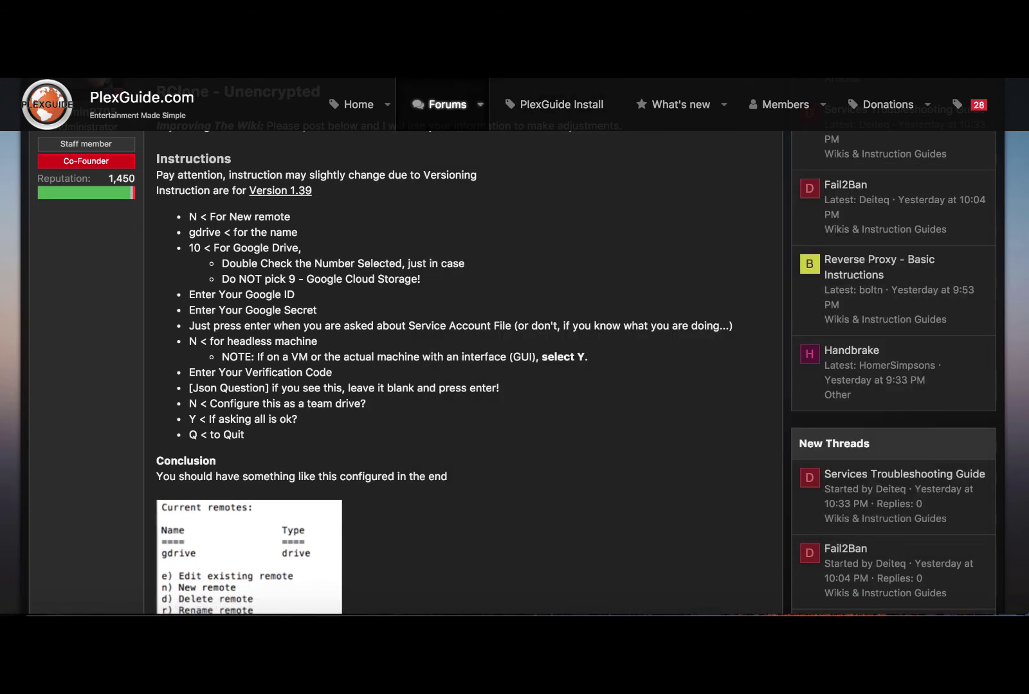
Load the copied authorization link in a new Chrome tab and allow rclone access.
key(super+t)
right_click(465, 76)
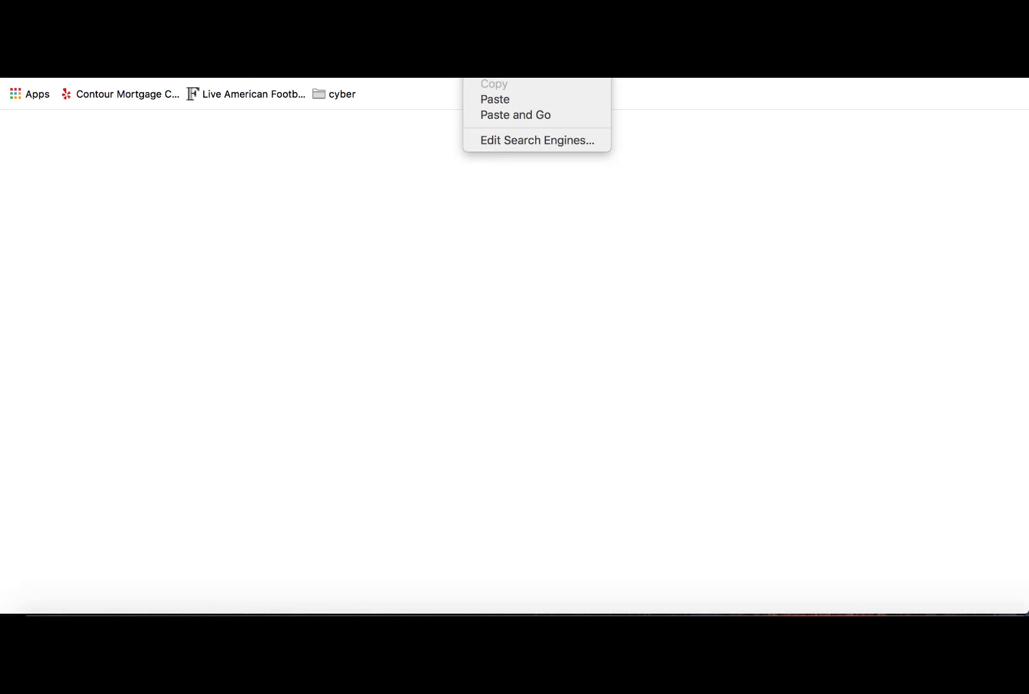
click(495, 100)
key(Return)
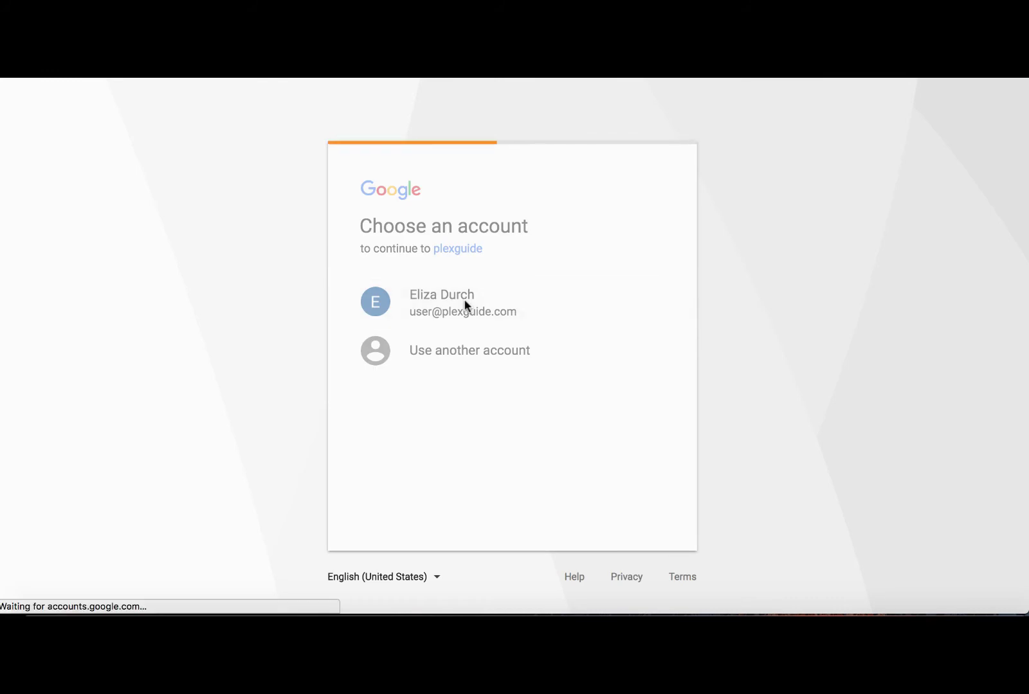
click(625, 499)
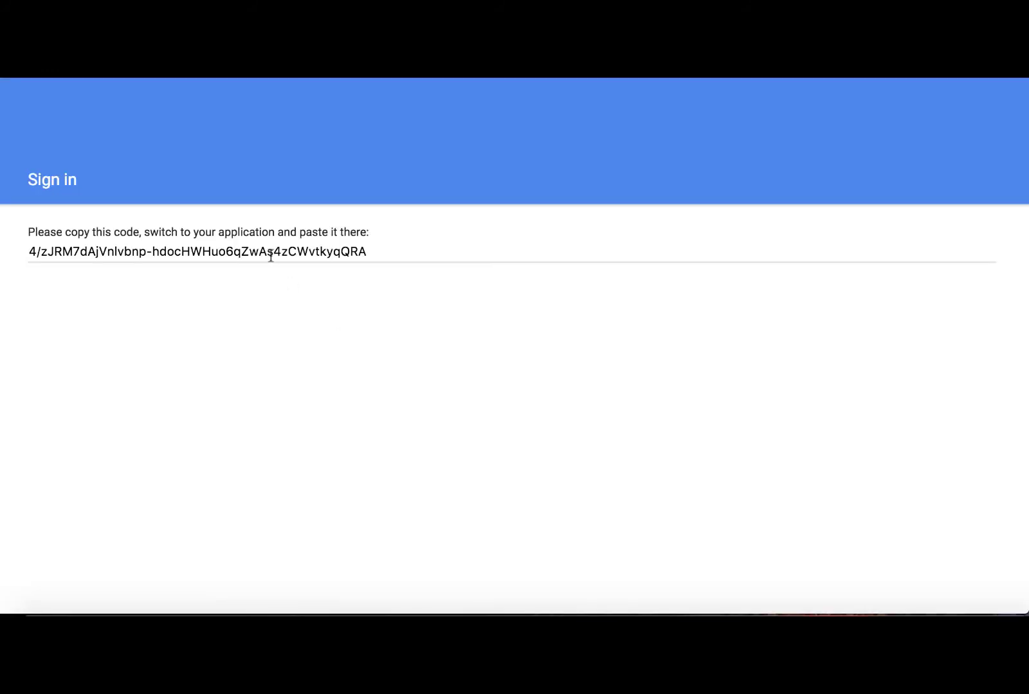
Copy the verification code shown on Google's sign-in page.
click(270, 256)
right_click(271, 255)
click(289, 287)
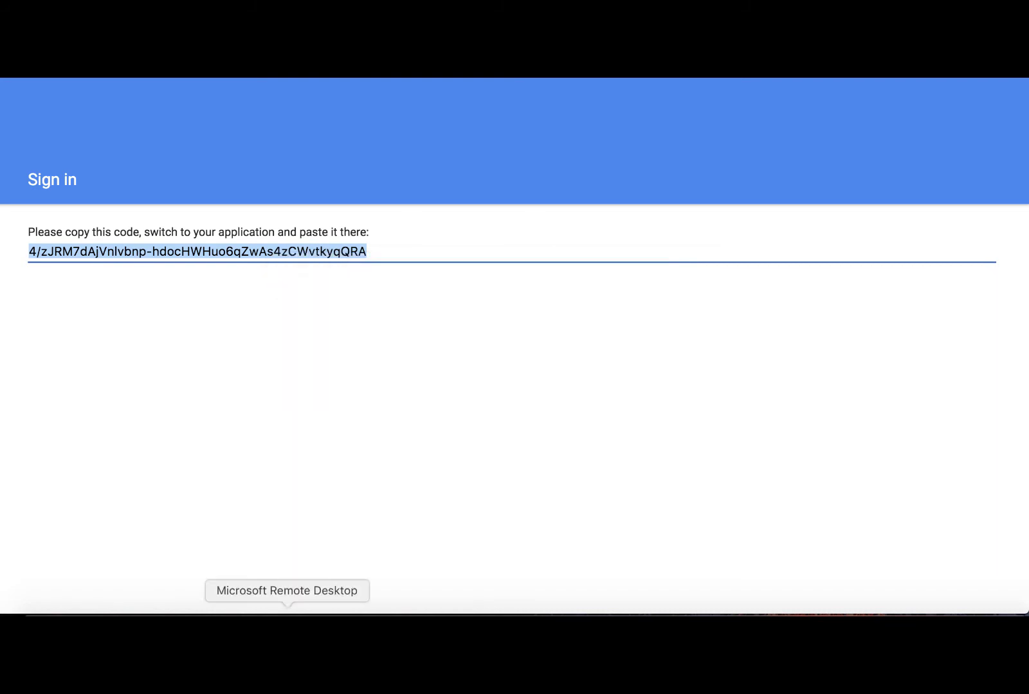
click(317, 613)
Paste and submit the Google verification code at rclone's prompt.
click(648, 504)
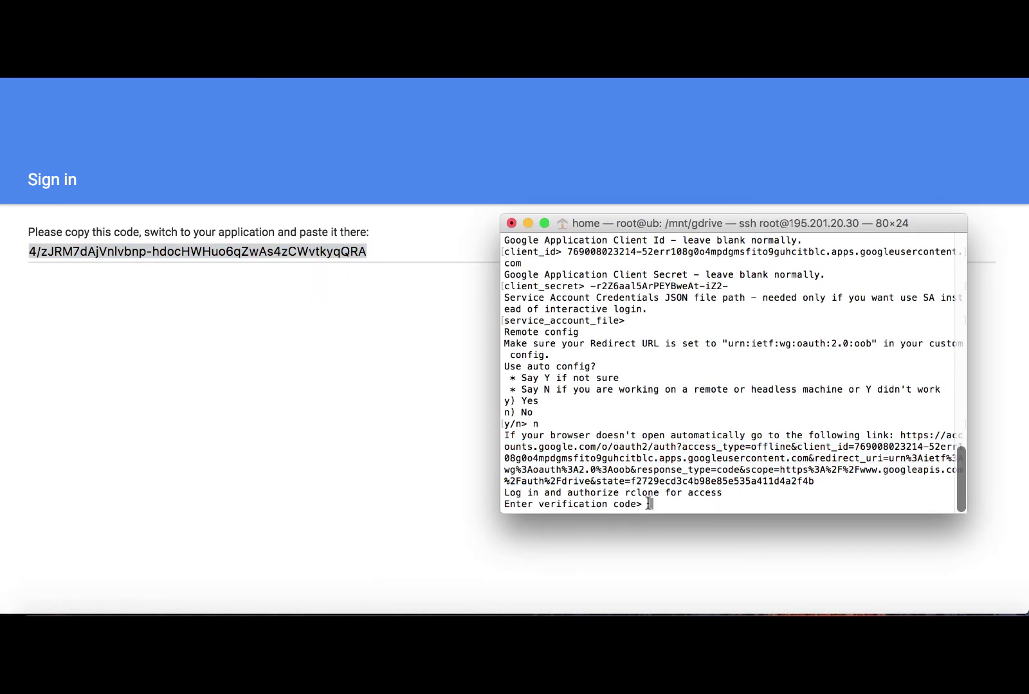
right_click(648, 504)
click(668, 515)
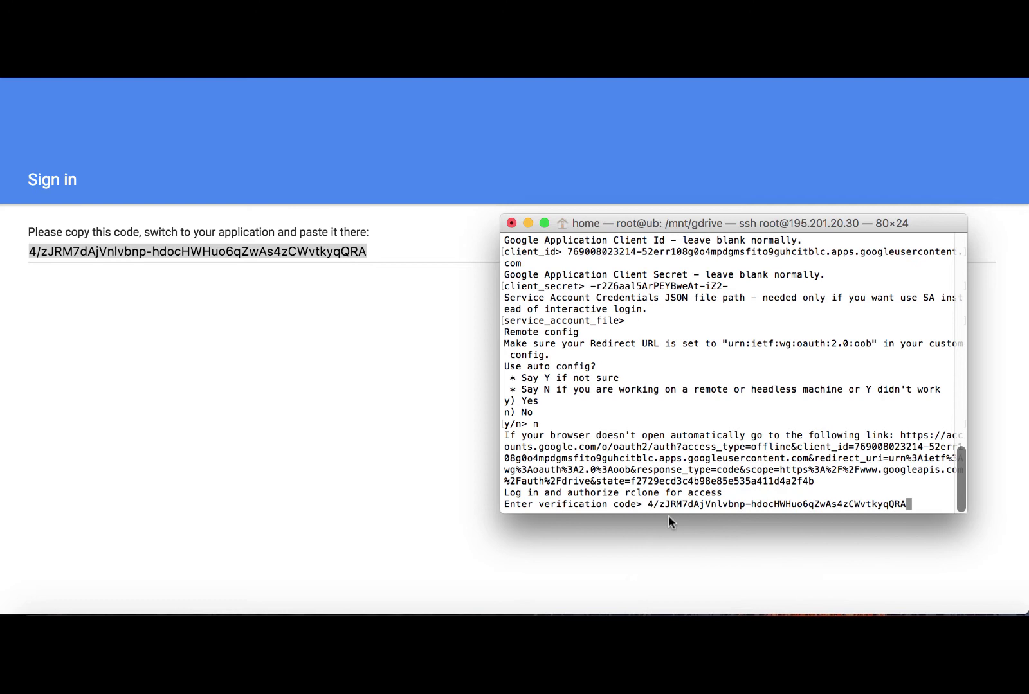
key(Return)
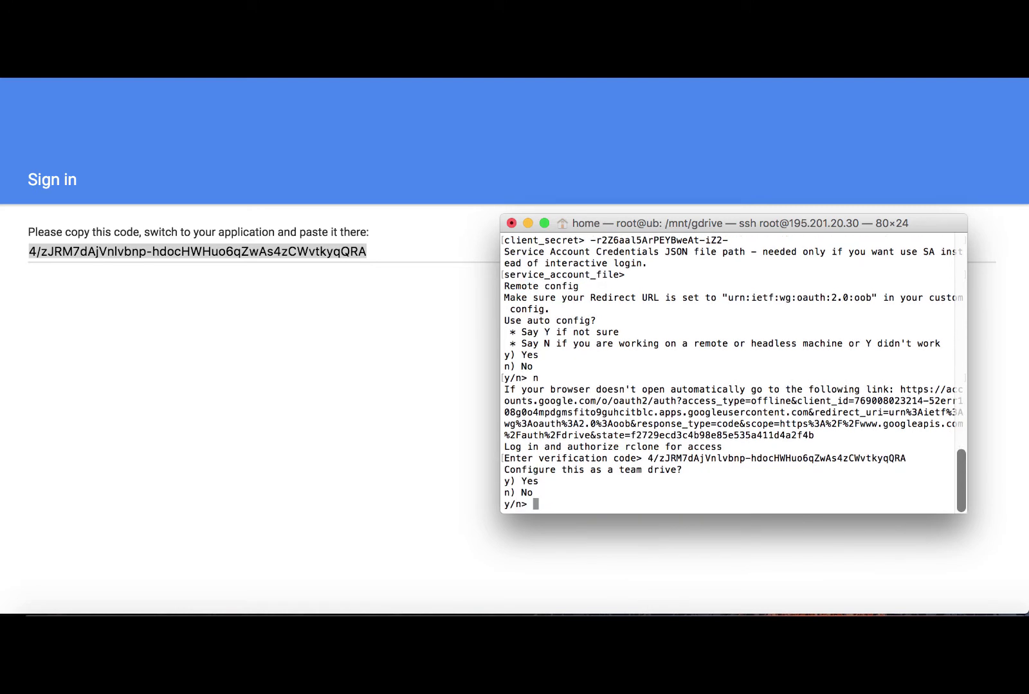
Decline team drive, keep the gdrive remote, and quit rclone config to start the install.
text(n)
key(Return)
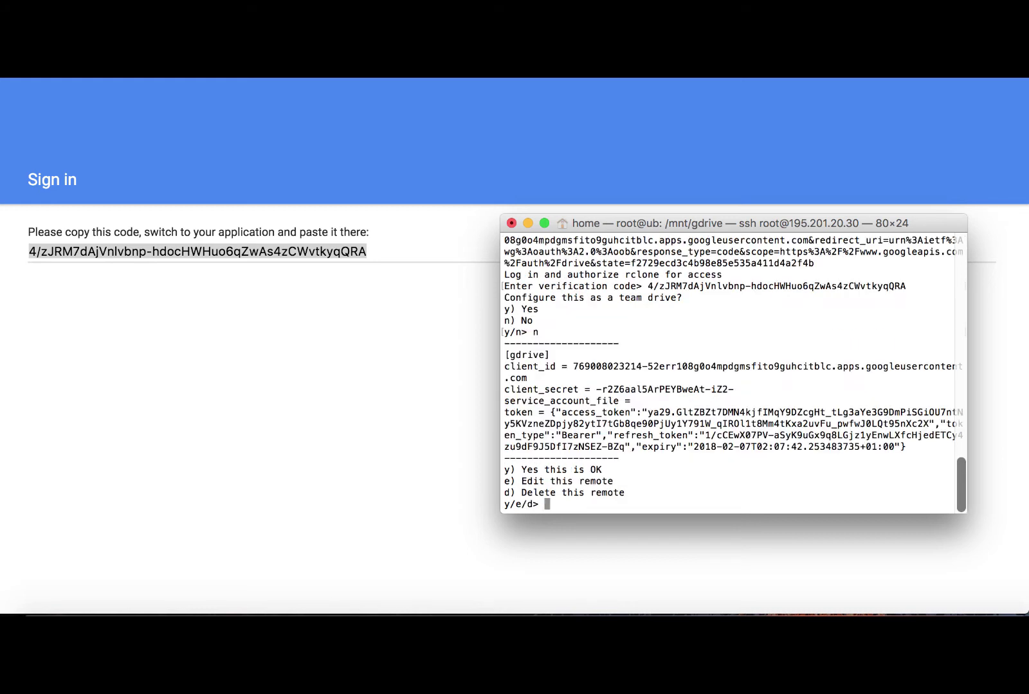
text(y)
key(Return)
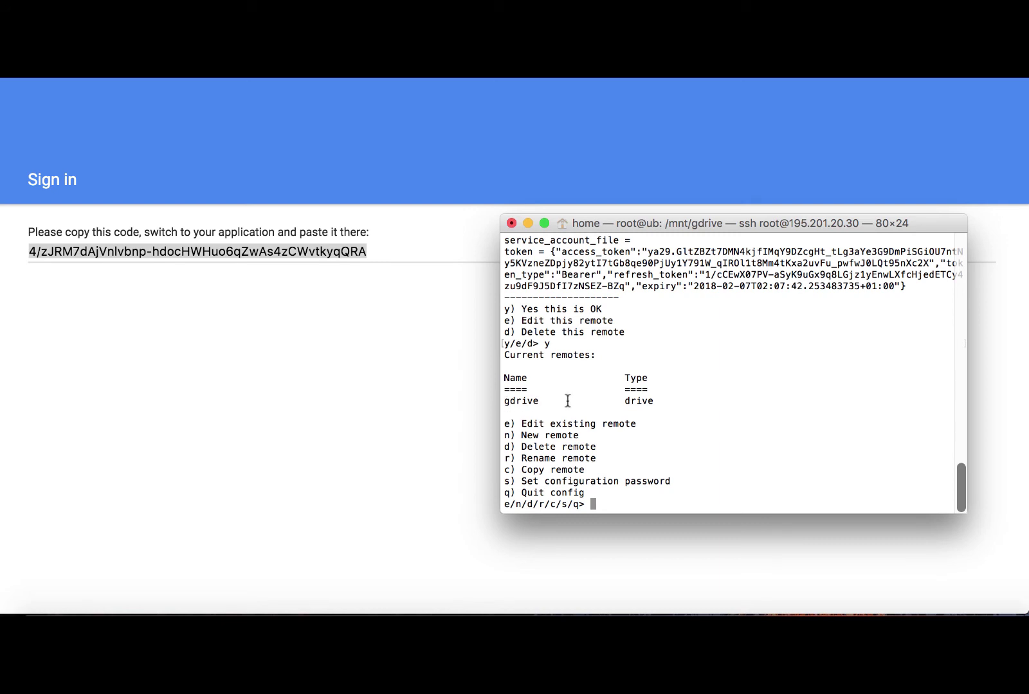
text(q)
key(Return)
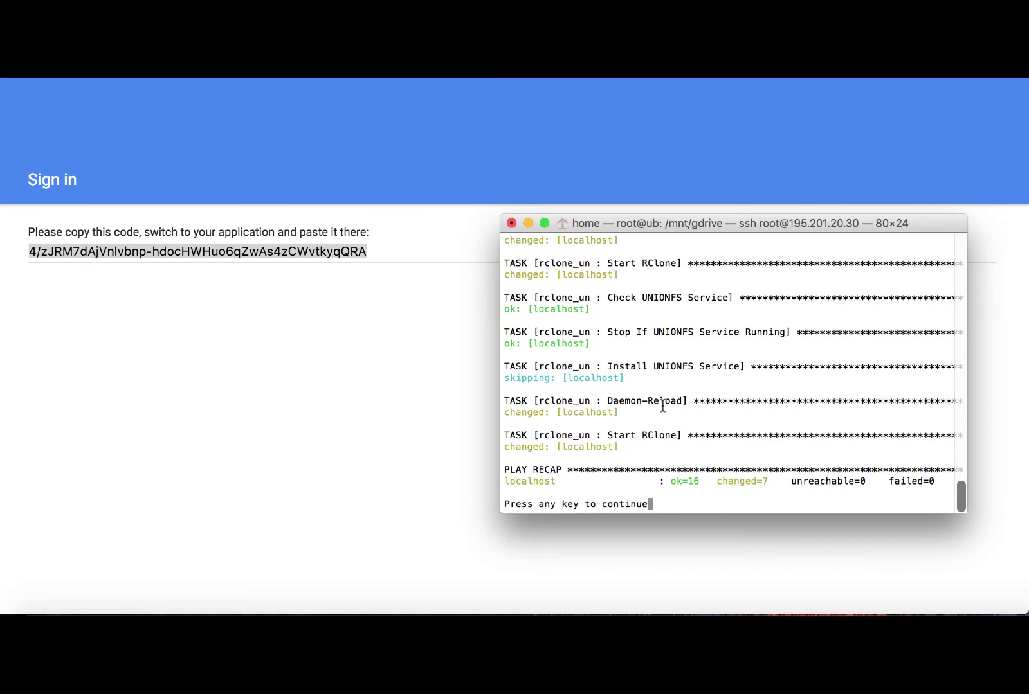
Continue past the install summary, exit the RClone menus, and enter 7) Info & Troubleshoot.
key(Return)
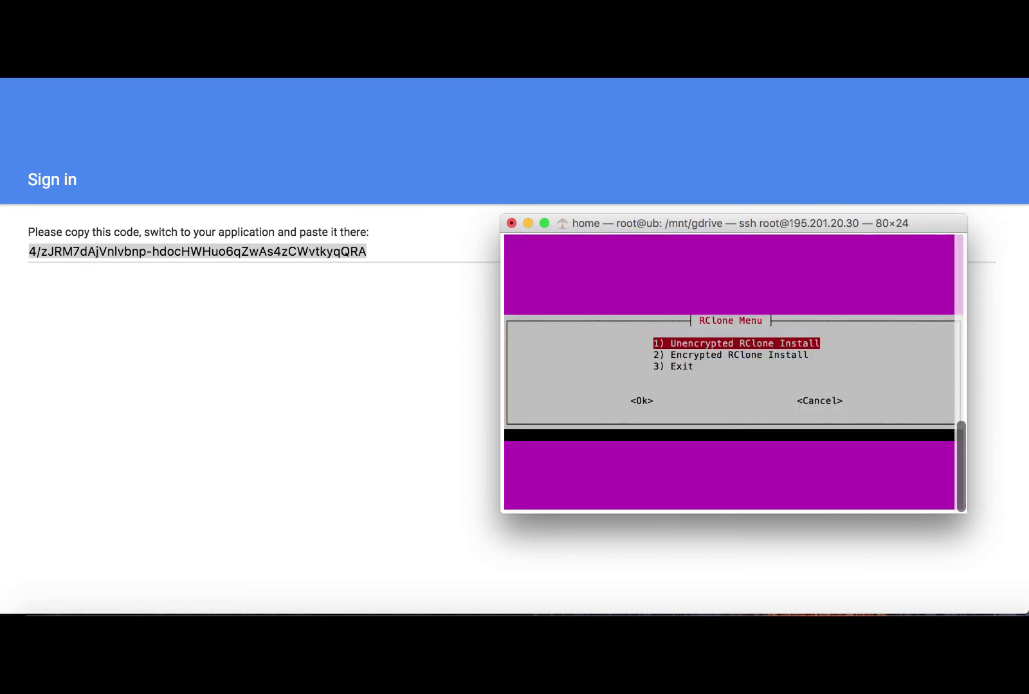
key(Down)
key(Down)
key(Return)
key(Down)
key(Down)
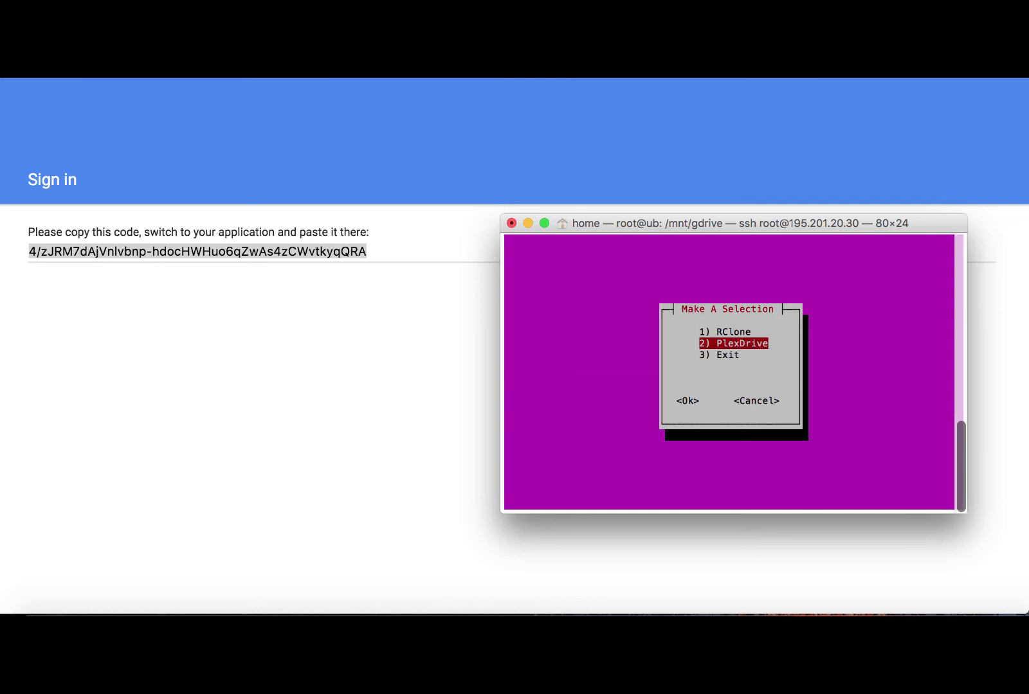
key(Return)
key(Down)
key(Down)
key(Down)
key(Down)
key(Down)
key(Down)
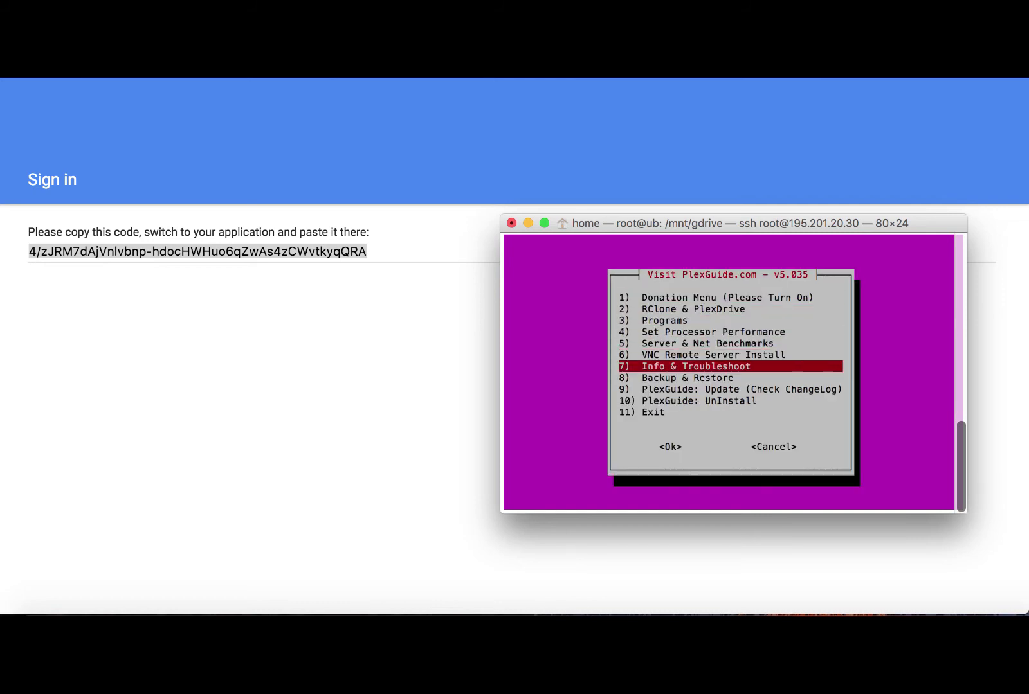
key(Return)
Open 3) View Service Status and highlight Unencrypted: PlexDrive4.
key(Down)
key(Down)
key(Up)
key(Up)
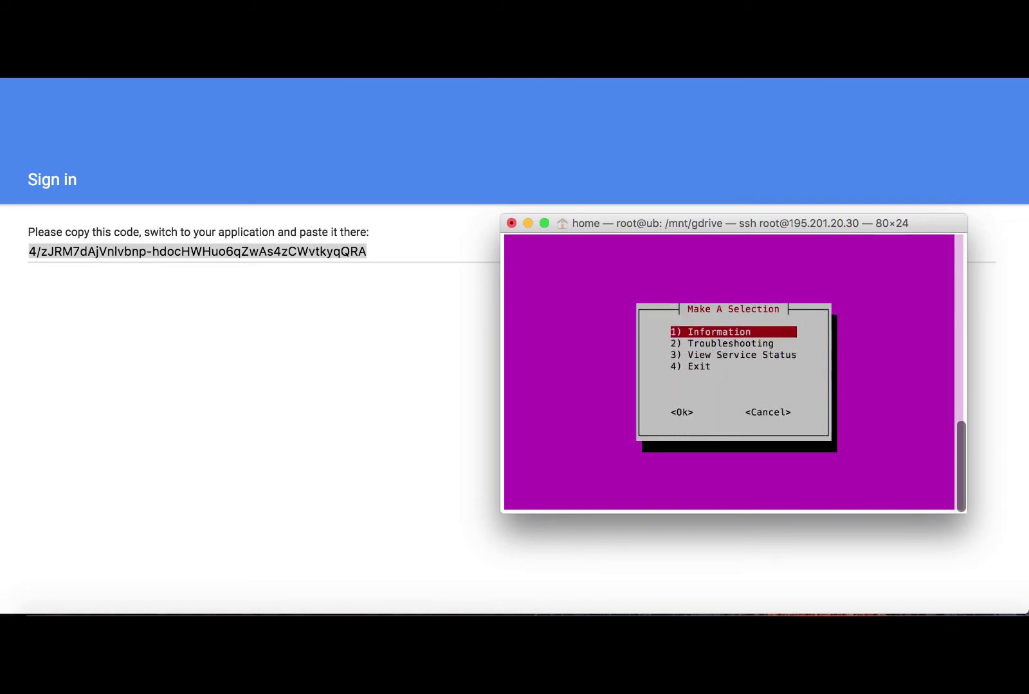
key(Down)
key(Down)
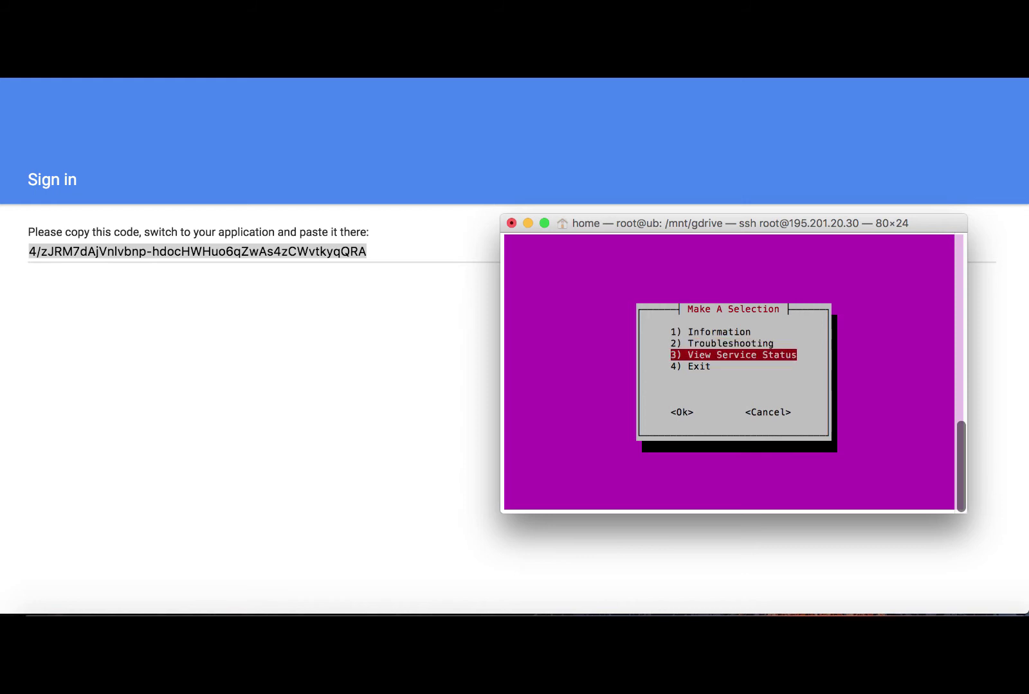
key(Down)
key(Up)
key(Return)
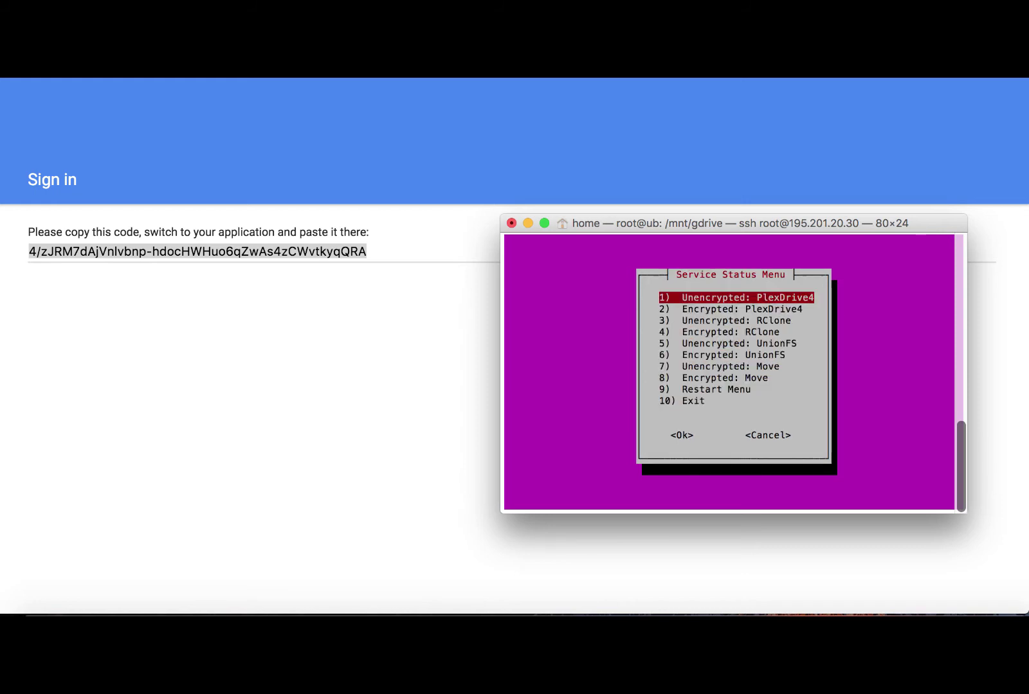
key(Down)
key(Down)
key(Down)
key(Down)
key(Down)
key(Up)
key(Up)
key(Up)
key(Up)
key(Up)
key(Down)
key(Up)
View the unencrypted PlexDrive4 service log, widening the terminal so lines fit.
key(Return)
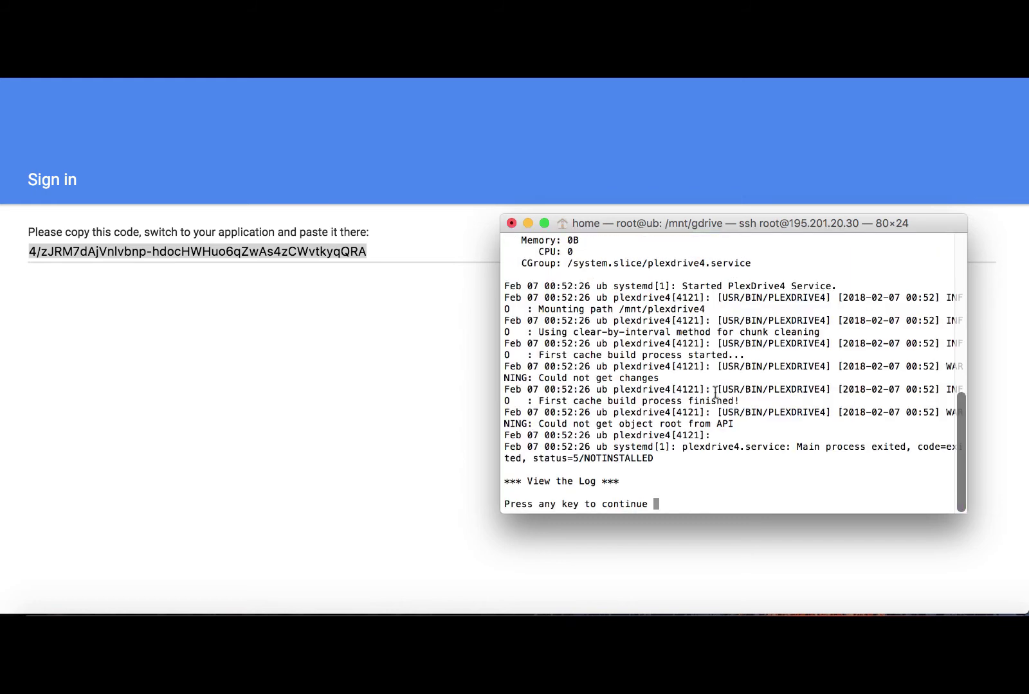
drag(500, 344, 386, 344)
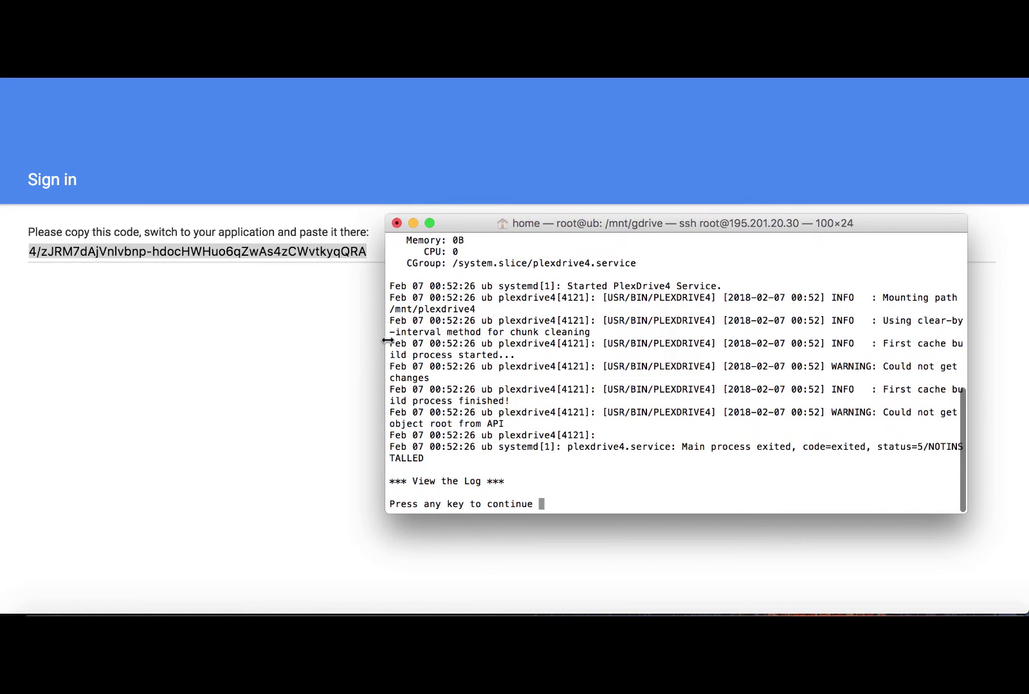
scroll(469, 357, up, 3)
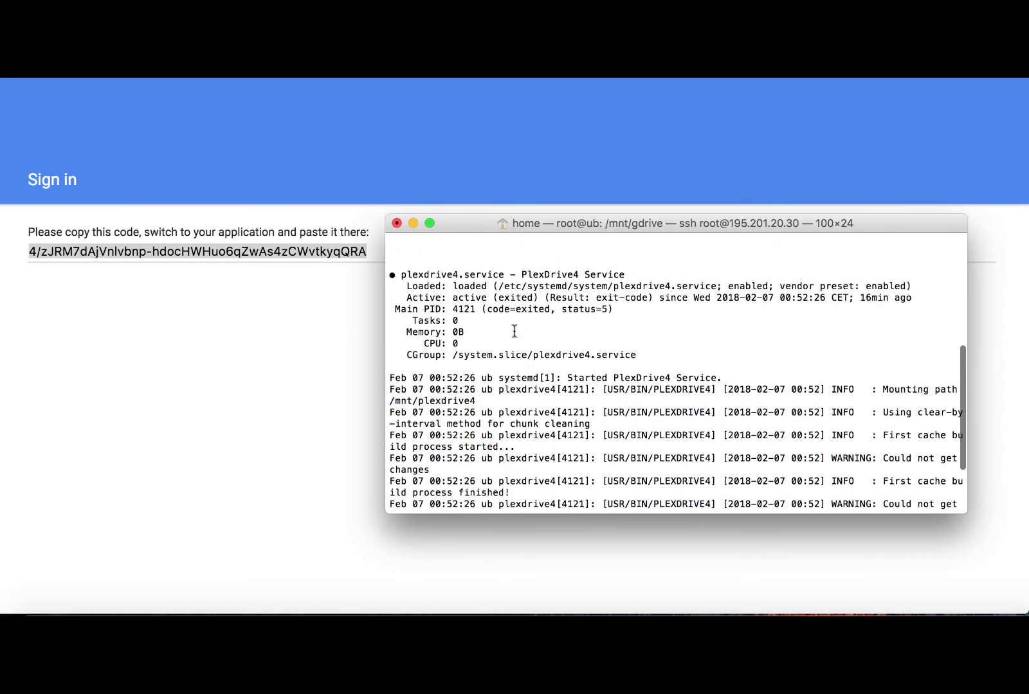
scroll(603, 320, down, 3)
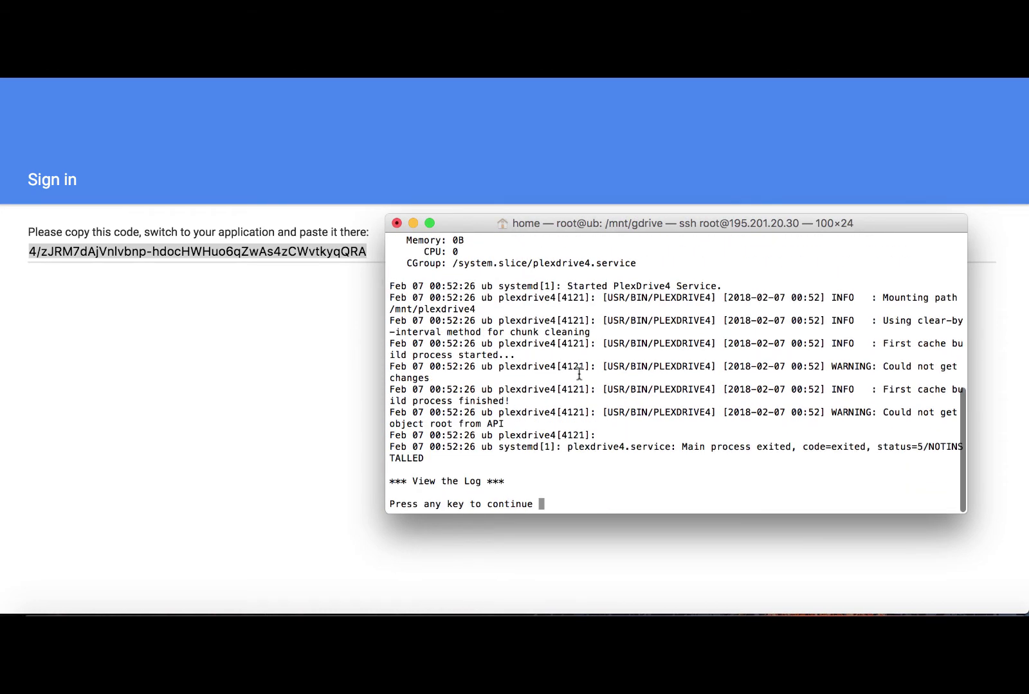
key(Return)
Check the unencrypted RClone service status twice, confirming it is active and running.
key(Down)
key(Down)
key(Down)
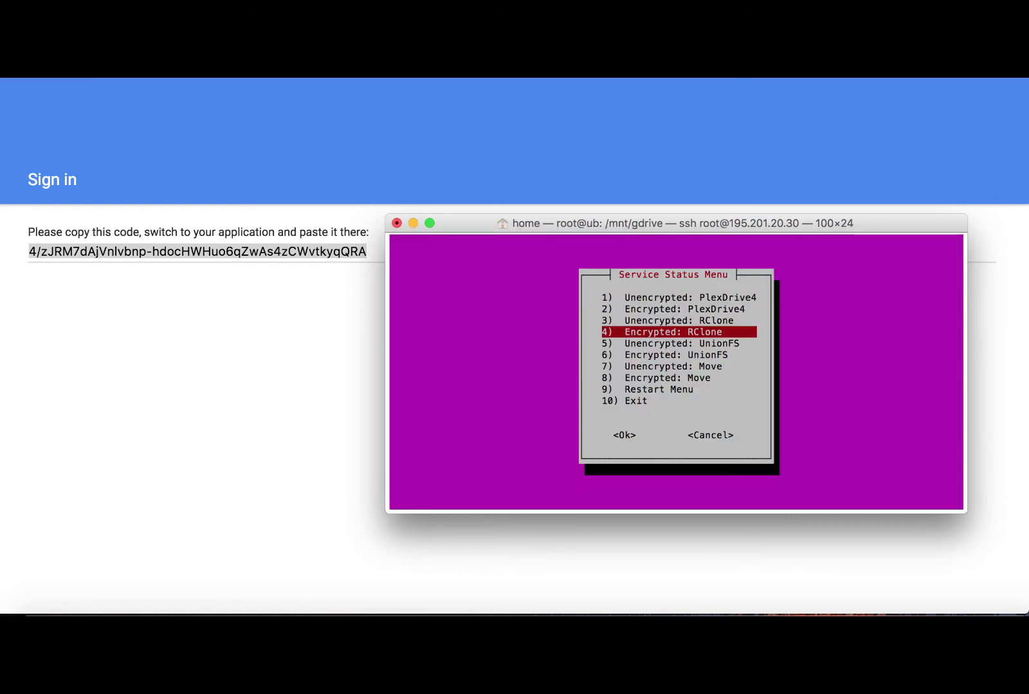
key(Up)
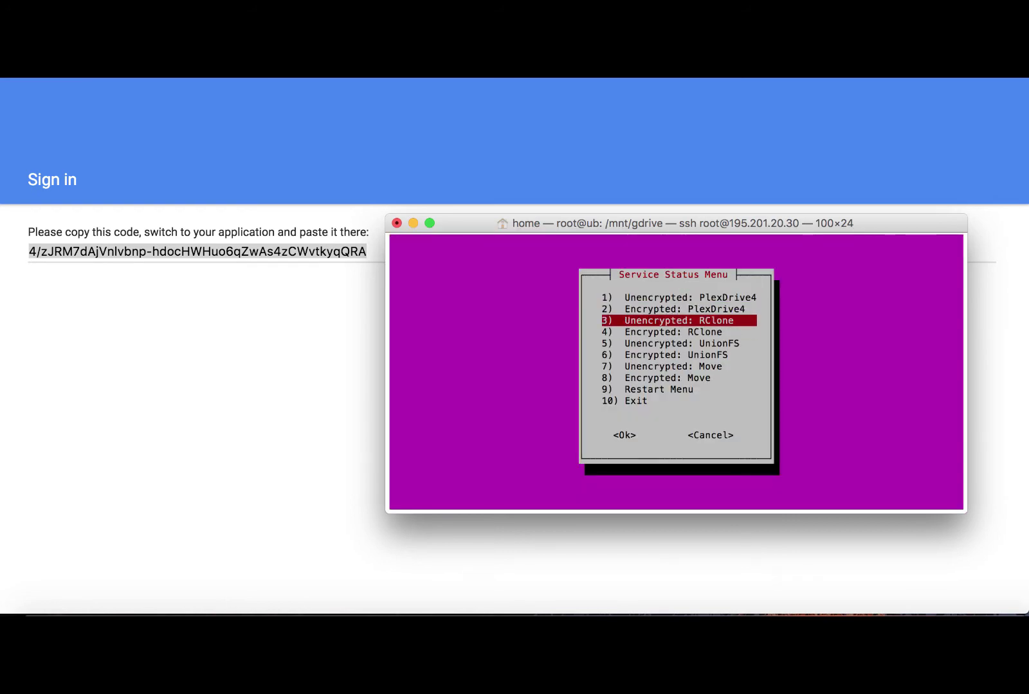
key(Return)
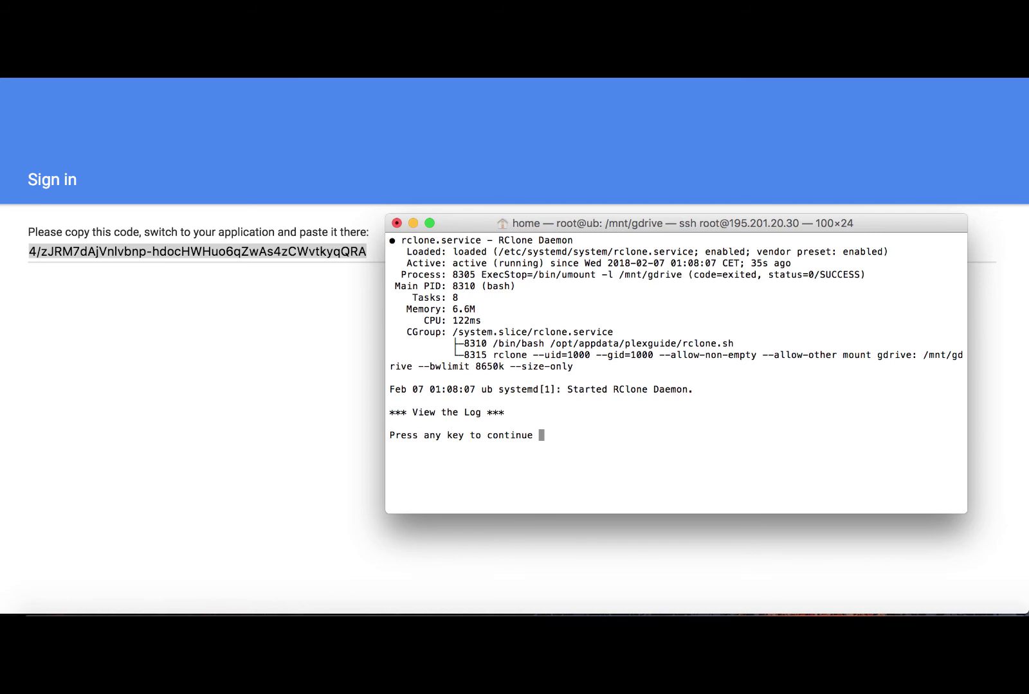
key(Return)
key(Down)
key(Down)
key(Down)
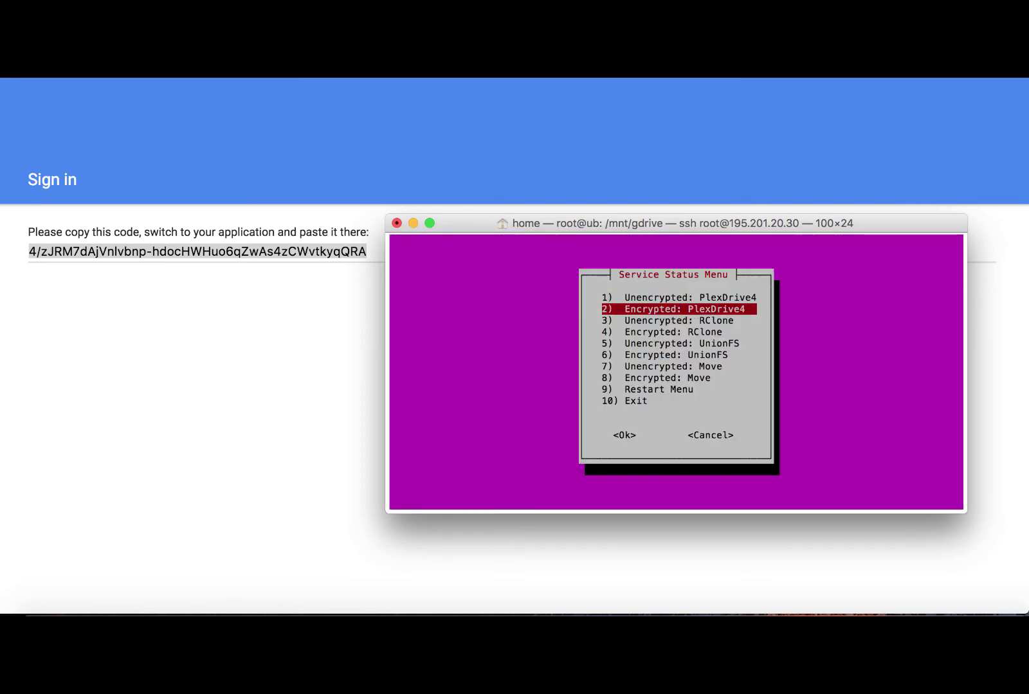
key(Up)
key(Return)
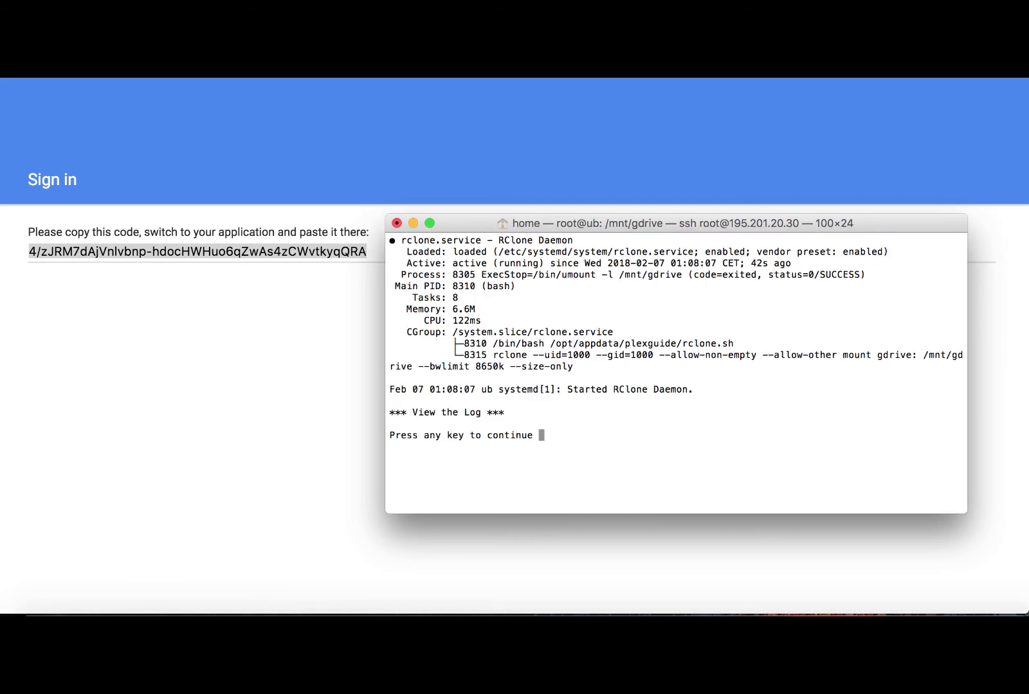
key(Return)
View the unencrypted Move service status.
key(Down)
key(Down)
key(Down)
key(Down)
key(Down)
key(Down)
key(Down)
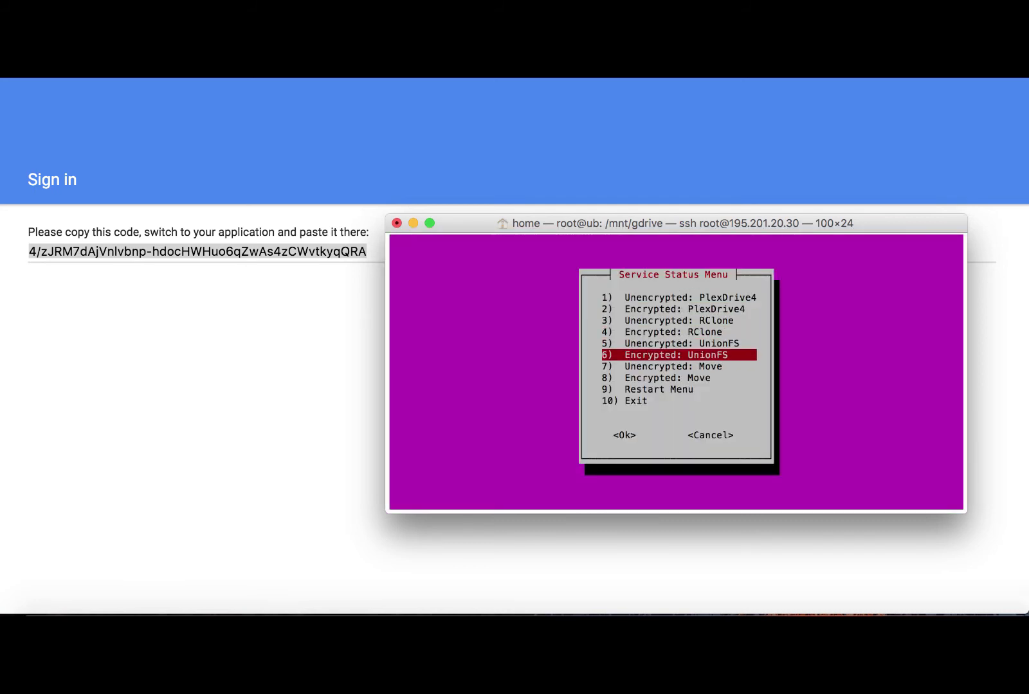
key(Down)
key(Down)
key(Up)
key(Up)
key(Up)
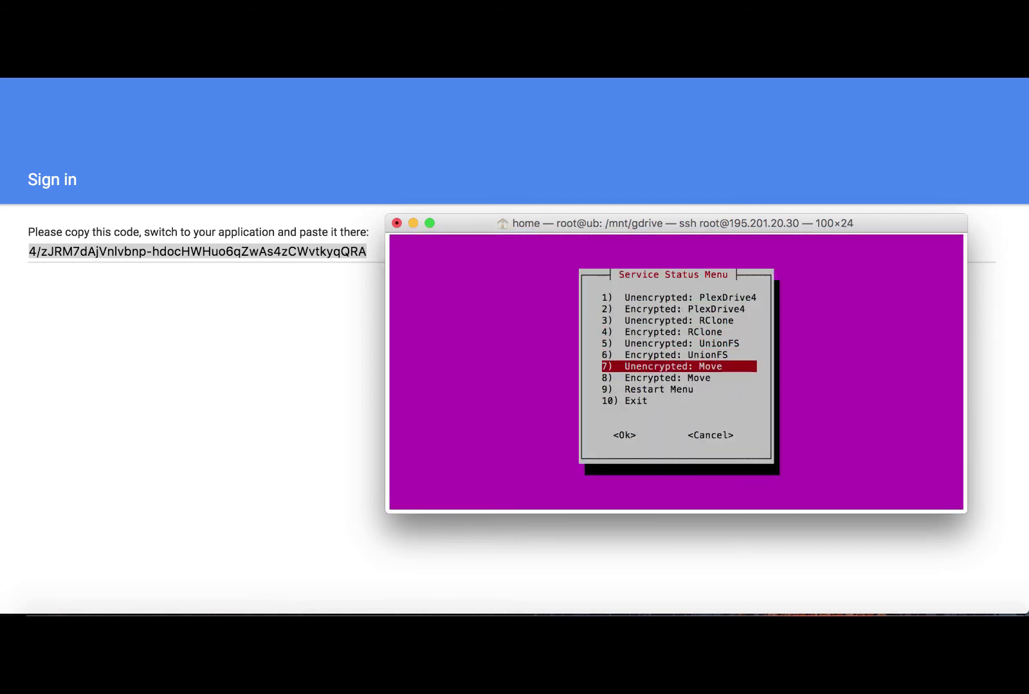
key(Up)
key(Down)
key(Return)
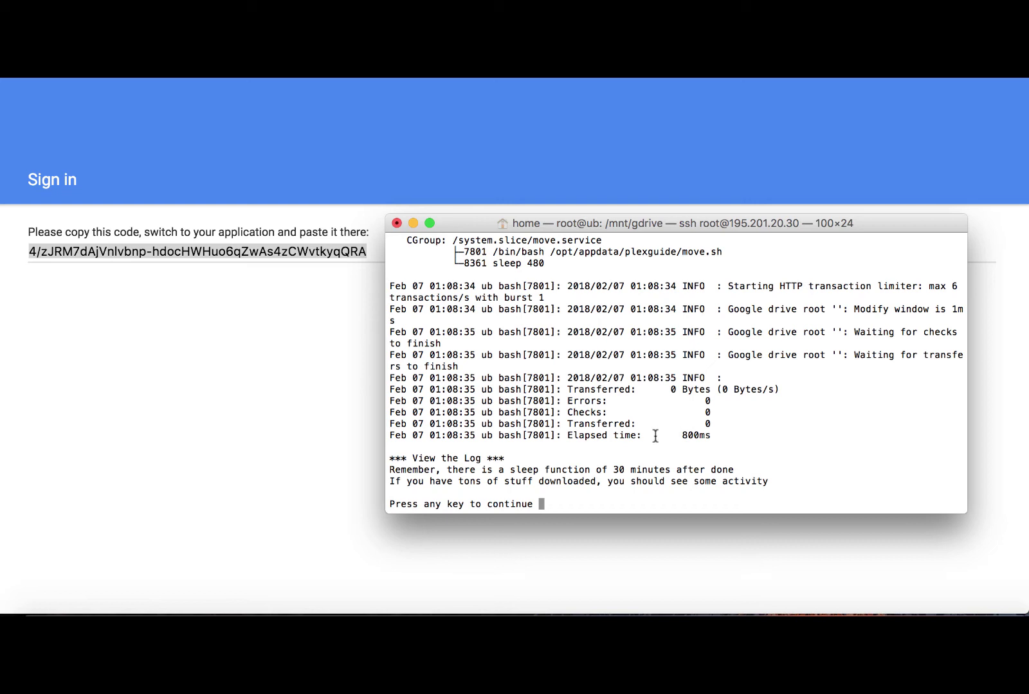
key(Return)
View the unencrypted UnionFS service log, which reports status=1/FAILURE.
key(Down)
key(Down)
key(Down)
key(Down)
key(Down)
key(Down)
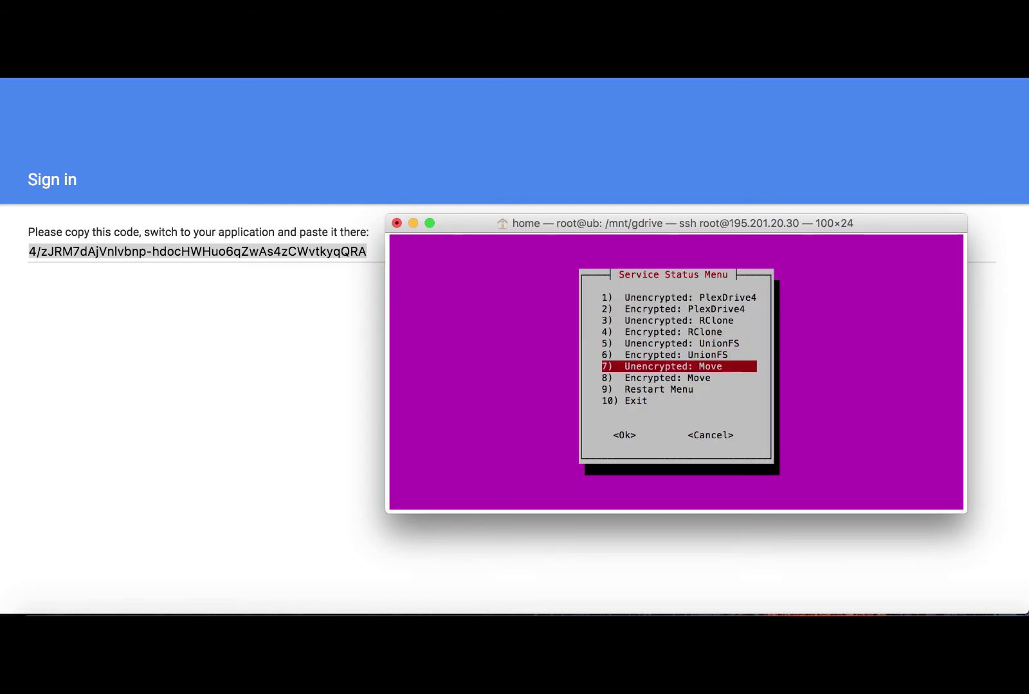
key(Up)
key(Up)
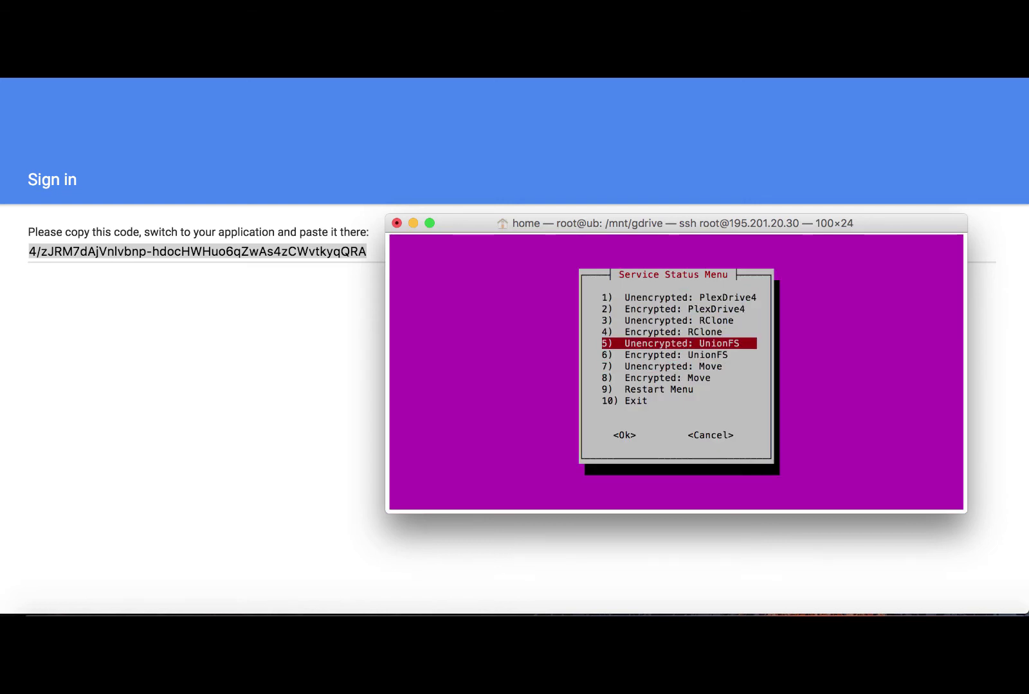
key(Return)
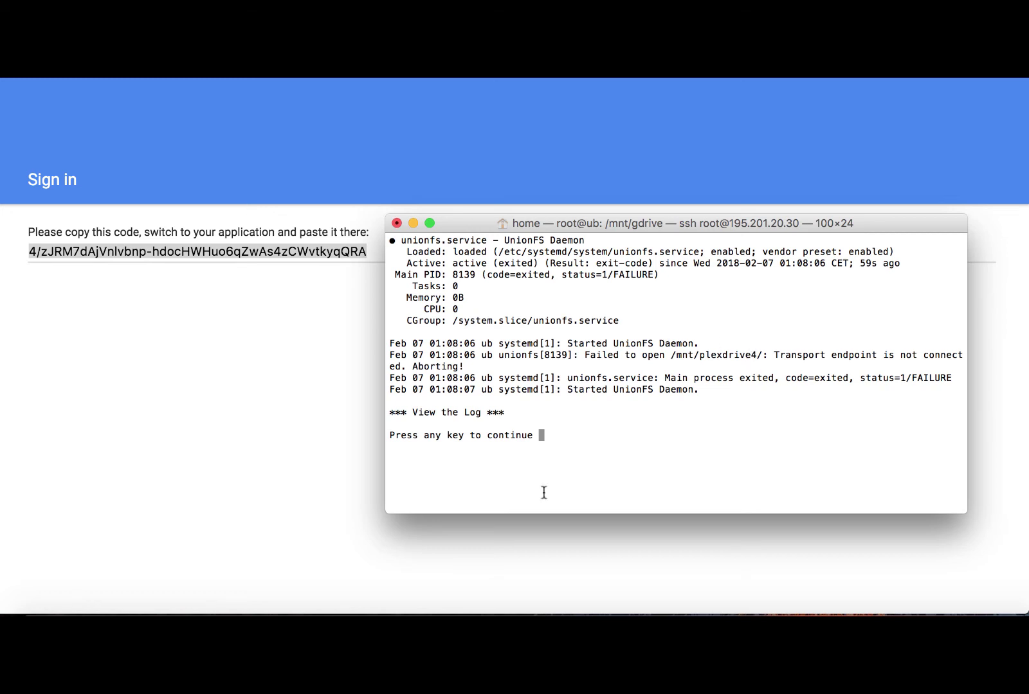
key(Return)
key(Down)
key(Down)
key(Down)
key(Down)
key(Down)
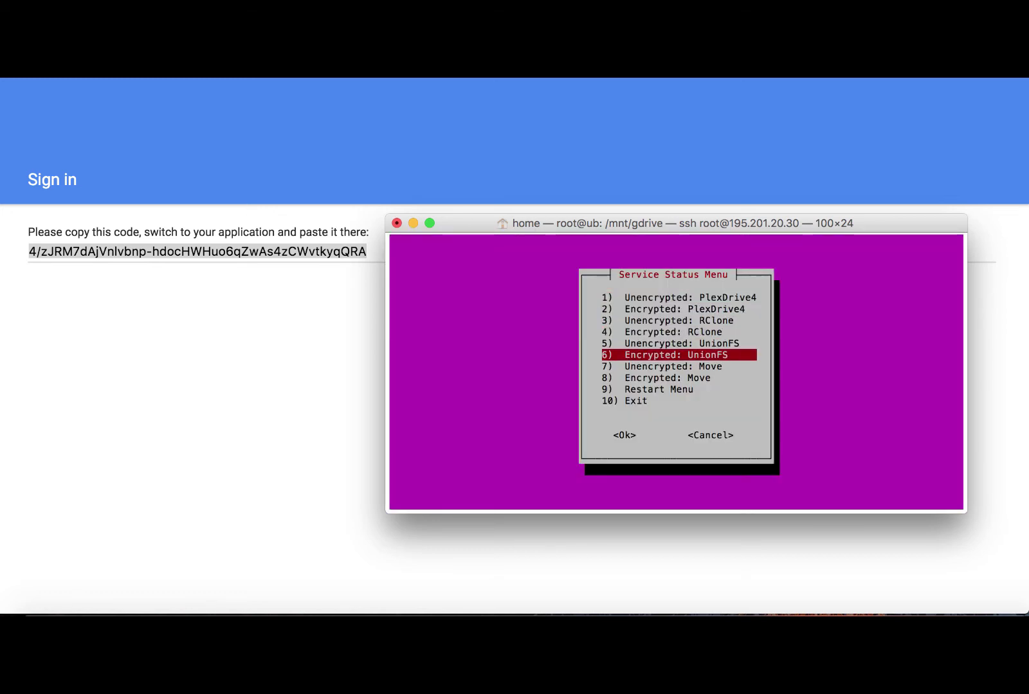
key(Up)
key(Up)
key(Down)
key(Down)
key(Down)
key(Up)
key(Up)
key(Up)
key(Up)
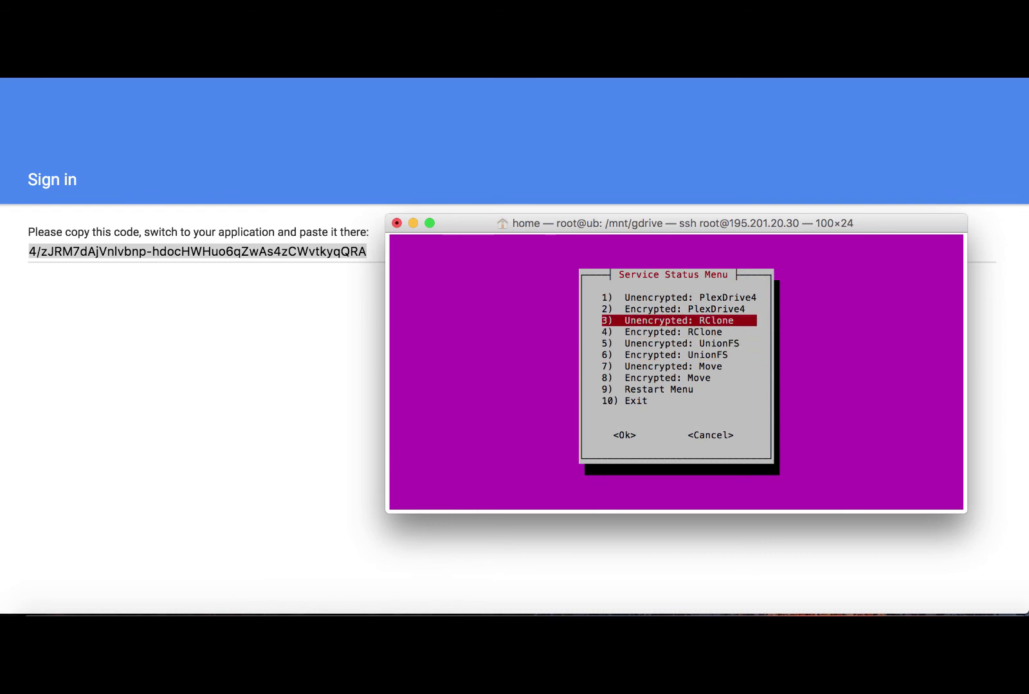
key(Down)
key(Down)
key(Down)
key(Down)
key(Down)
key(Down)
key(Down)
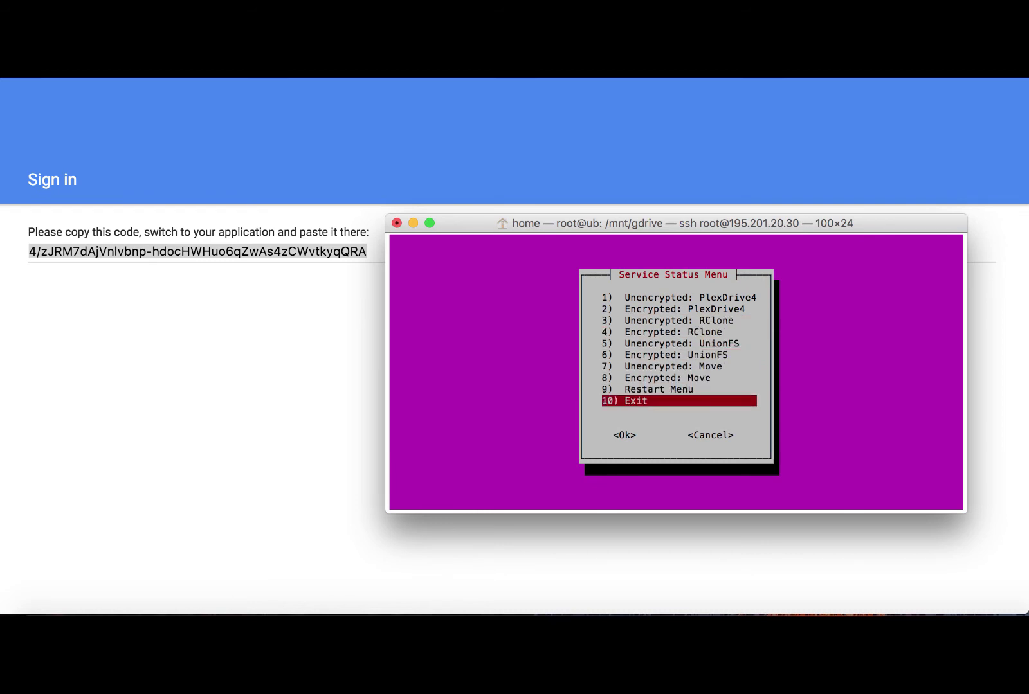
Exit the Service Status Menu and the PlexGuide main menu back to the shell.
key(Return)
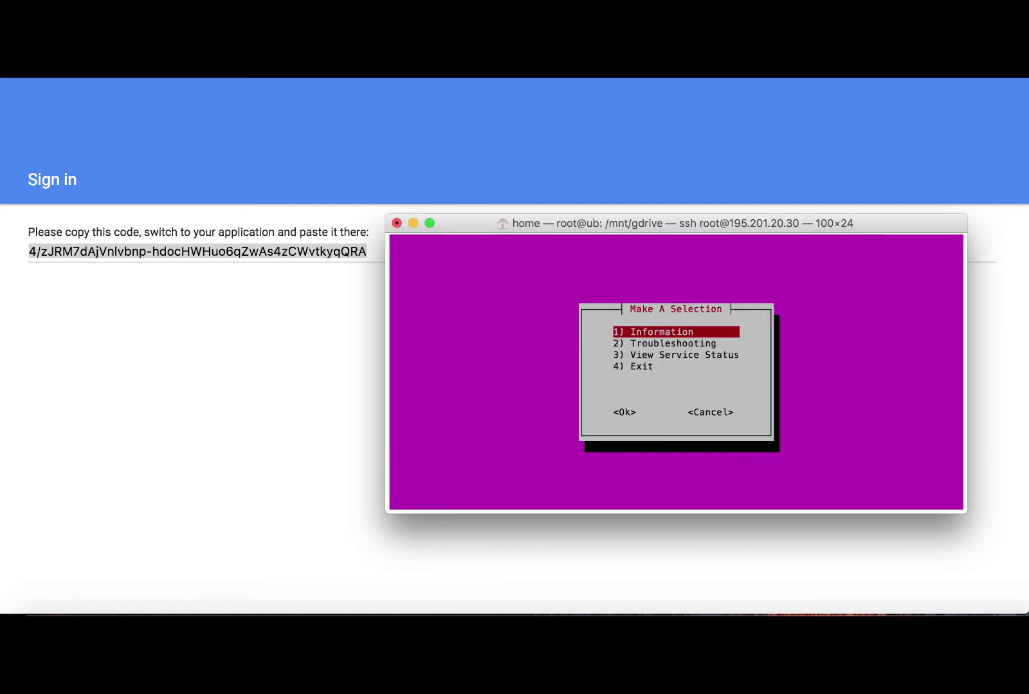
key(Down)
key(Down)
key(Down)
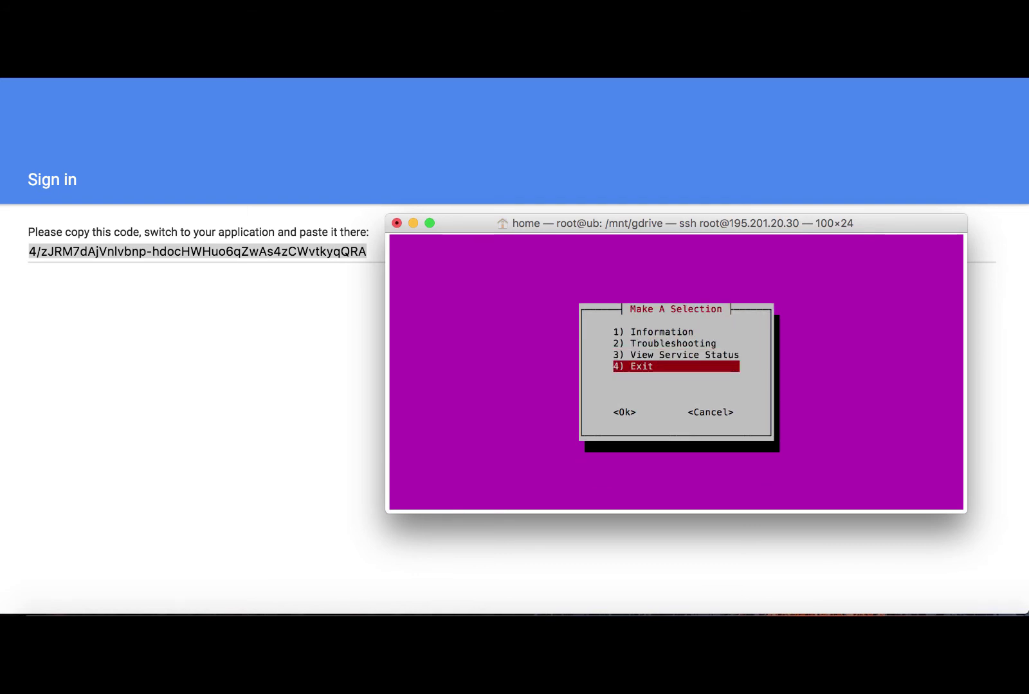
key(Return)
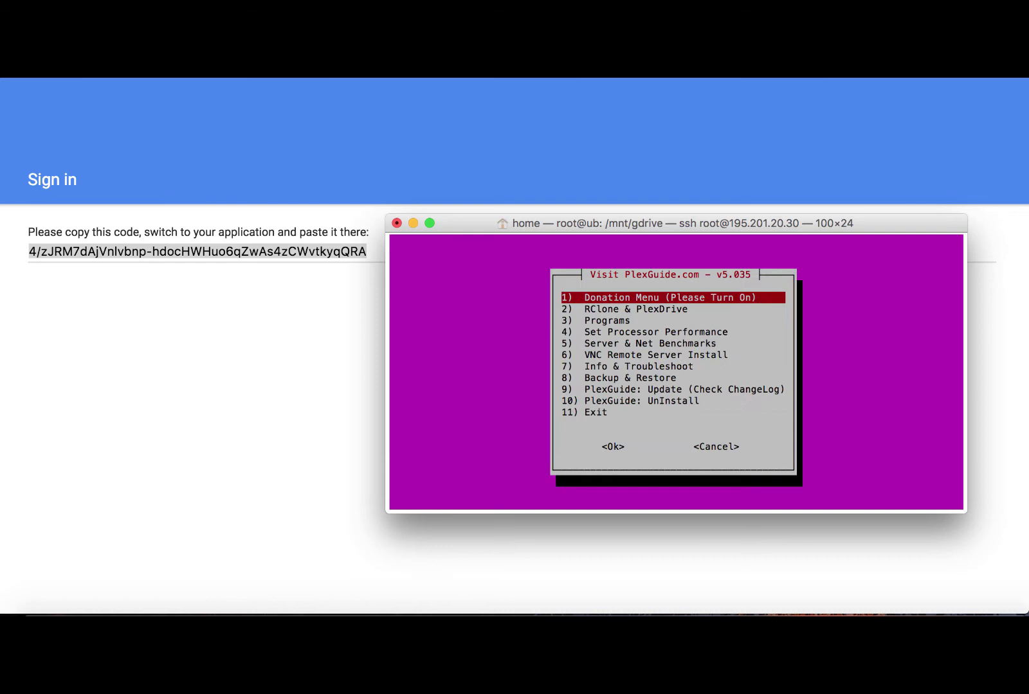
key(Down)
key(Down)
key(Down)
key(Down)
key(Down)
key(Down)
key(Down)
key(Down)
key(Down)
key(Down)
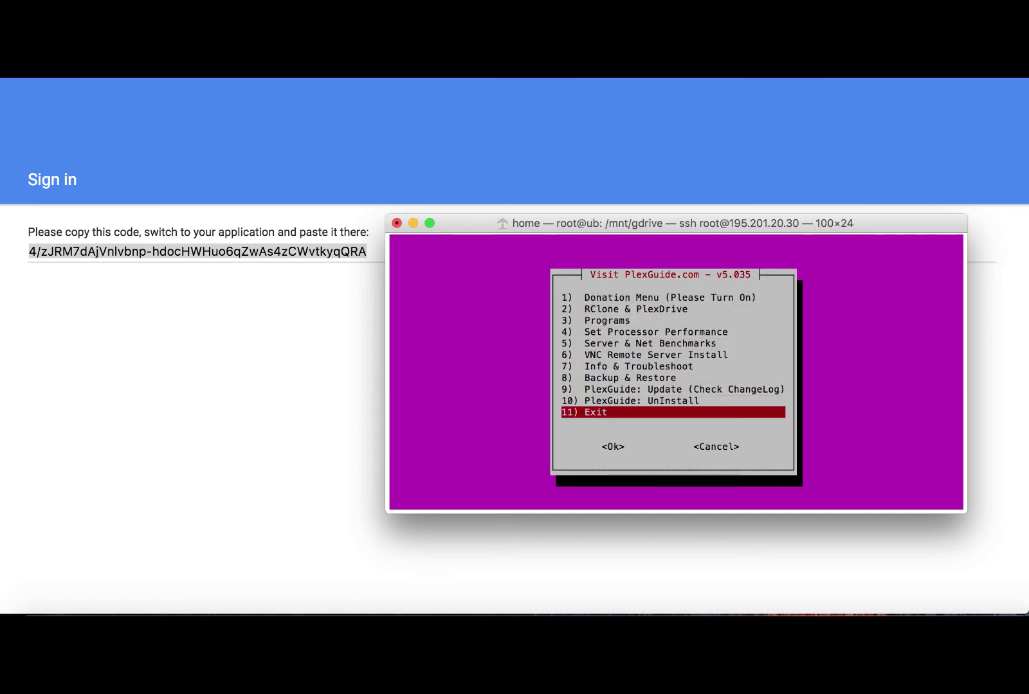
key(Return)
Run cd /mnt/gdrive and dir, showing books, cat.txt, encrypt and Getting started.
text(cd )
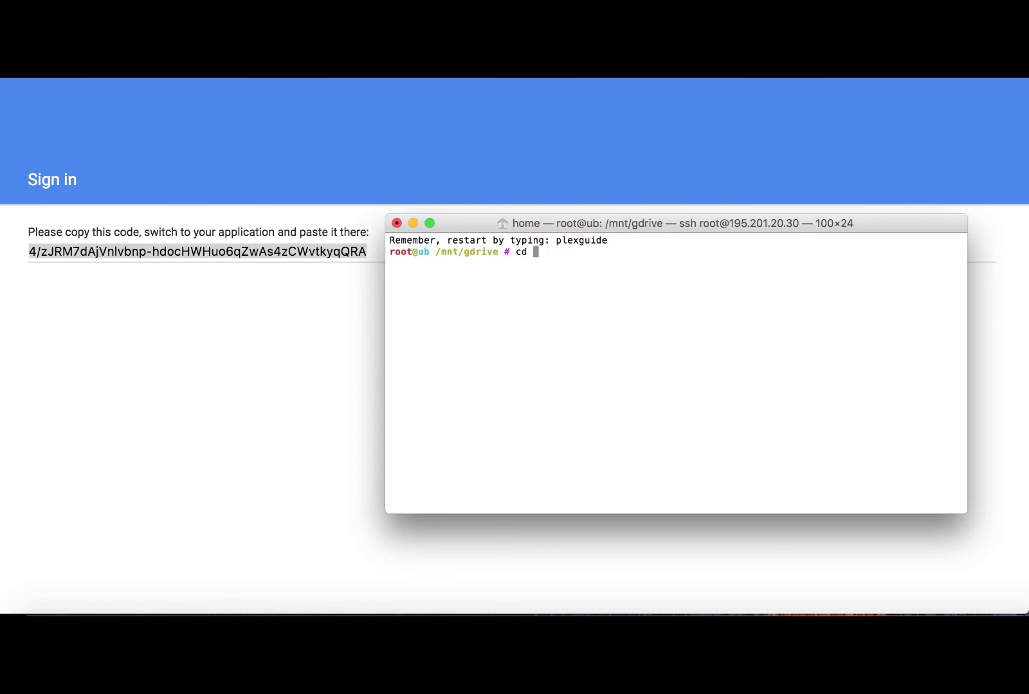
text(/mnt/gdrive)
key(Return)
text(dir)
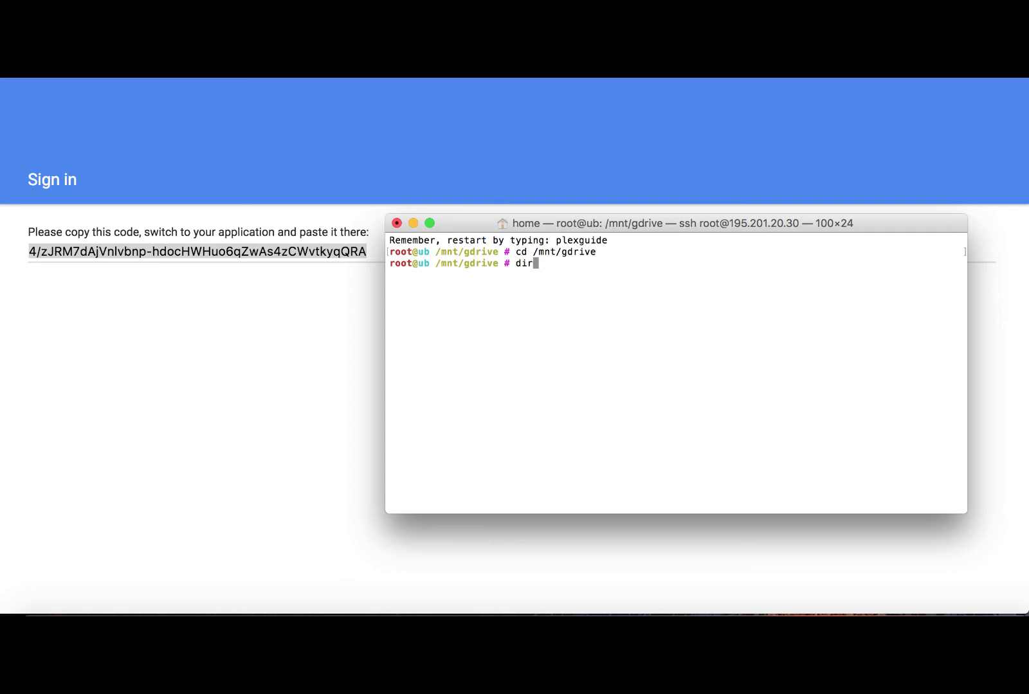
key(Return)
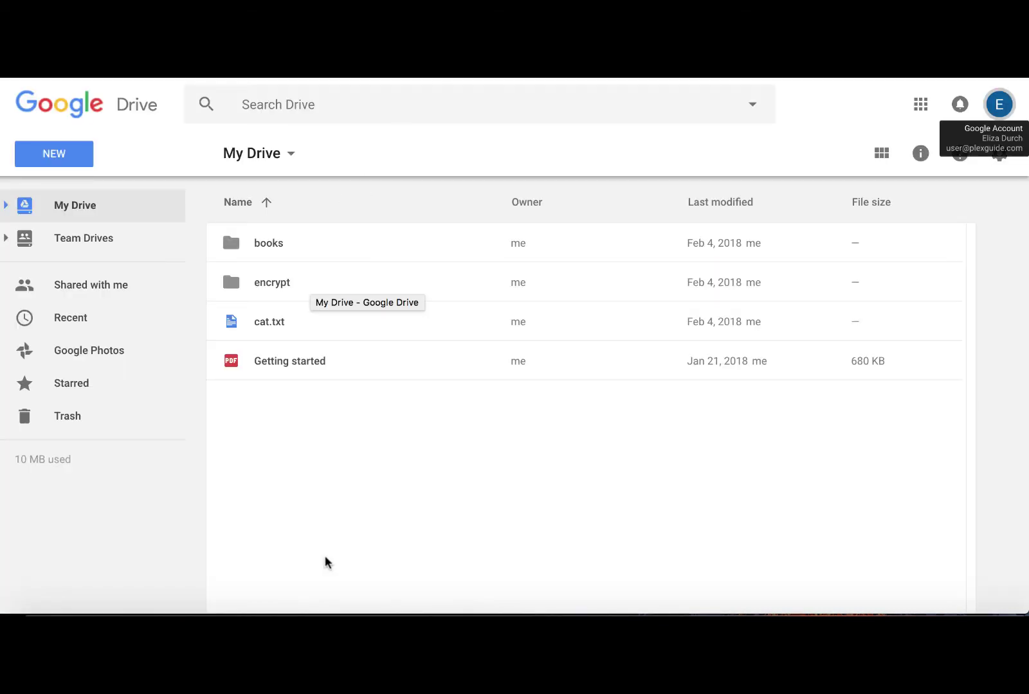
Create an empty dog.txt in /mnt/gdrive with touch and list the folder.
click(319, 612)
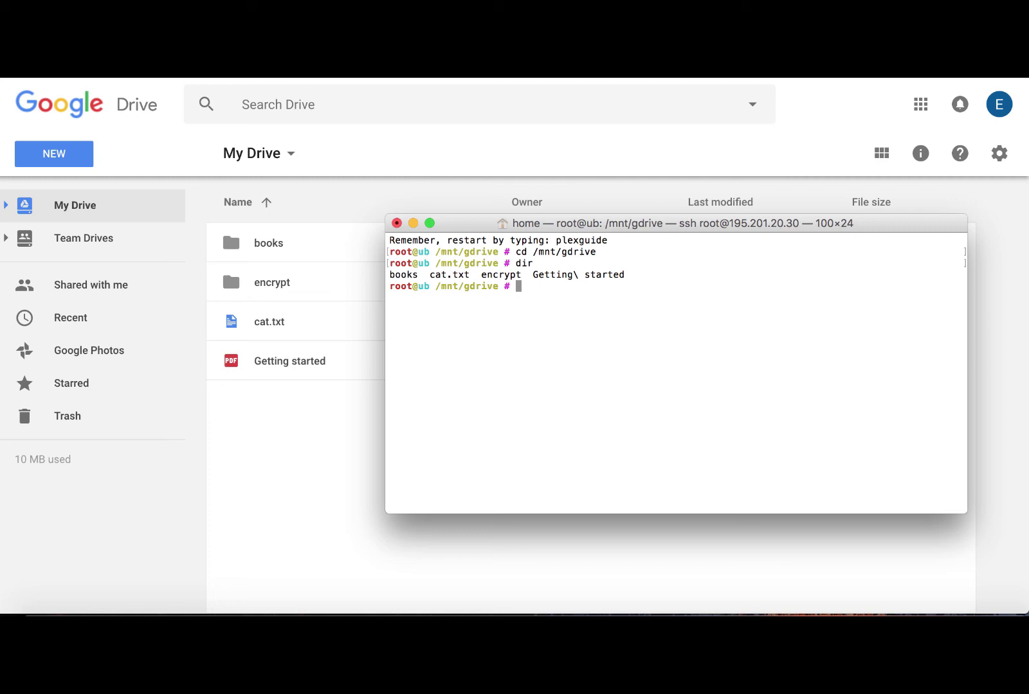
text(touch dog.txt)
key(Return)
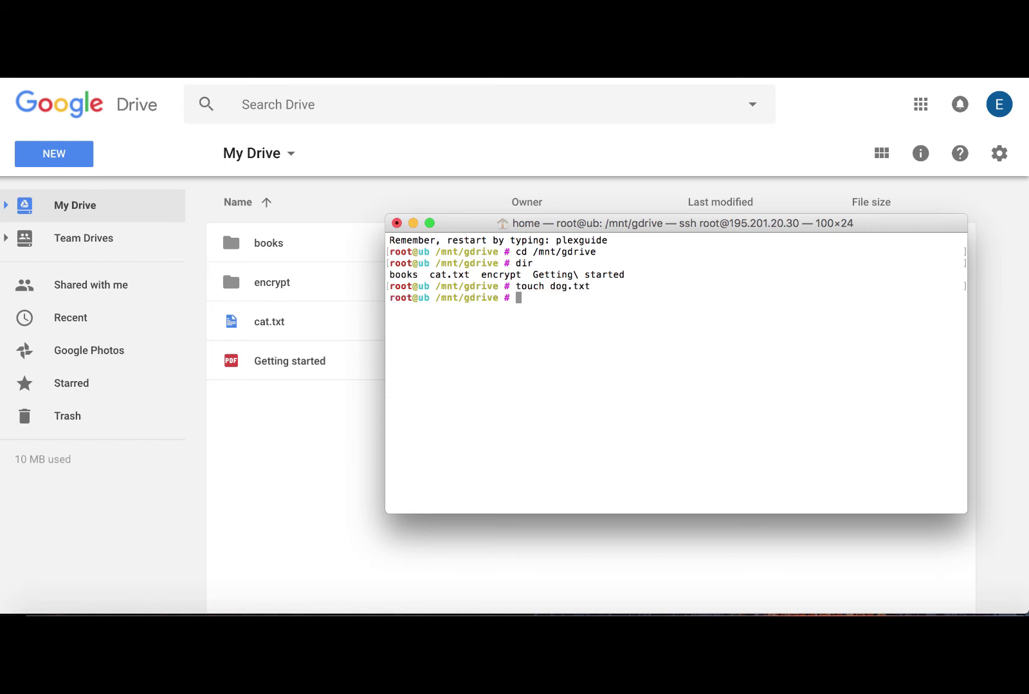
text(dir)
key(Return)
Confirm dog.txt appears in Google Drive's My Drive beside cat.txt.
click(337, 419)
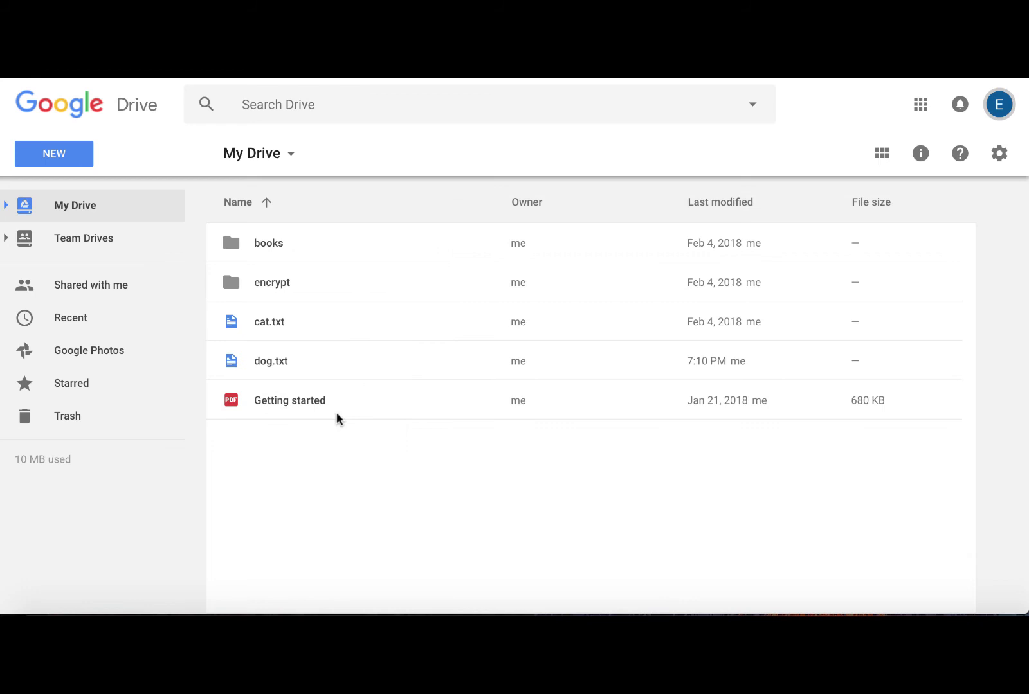
right_click(339, 419)
click(298, 443)
click(595, 604)
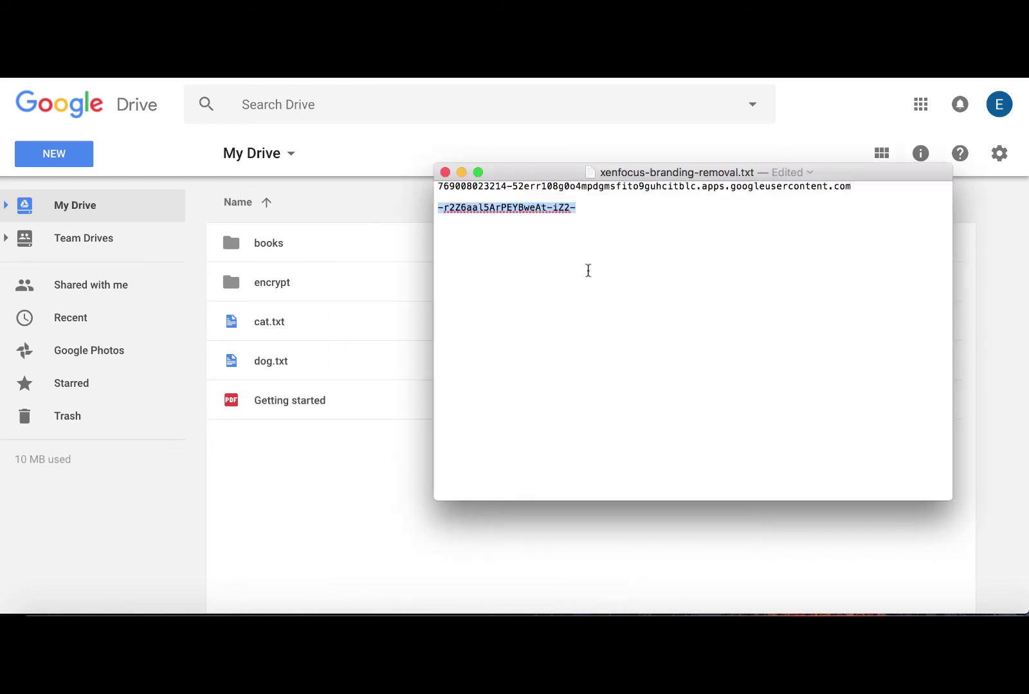
click(469, 548)
click(318, 607)
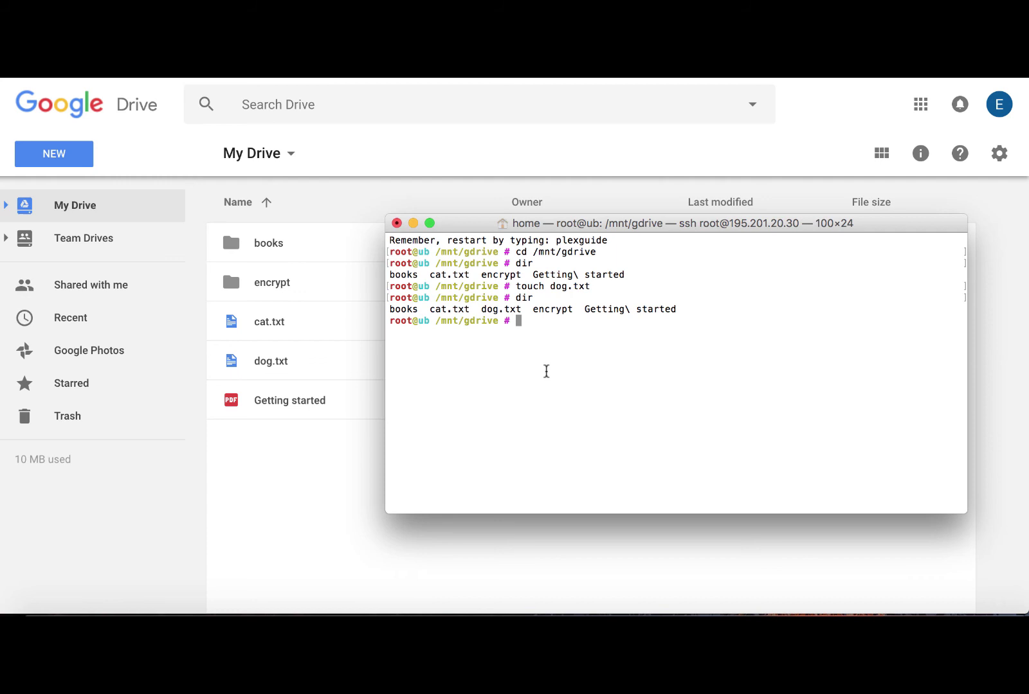
Change into /mnt/move, then into /mnt/unionfs, and list its contents.
text(cd /mnt/move)
key(Return)
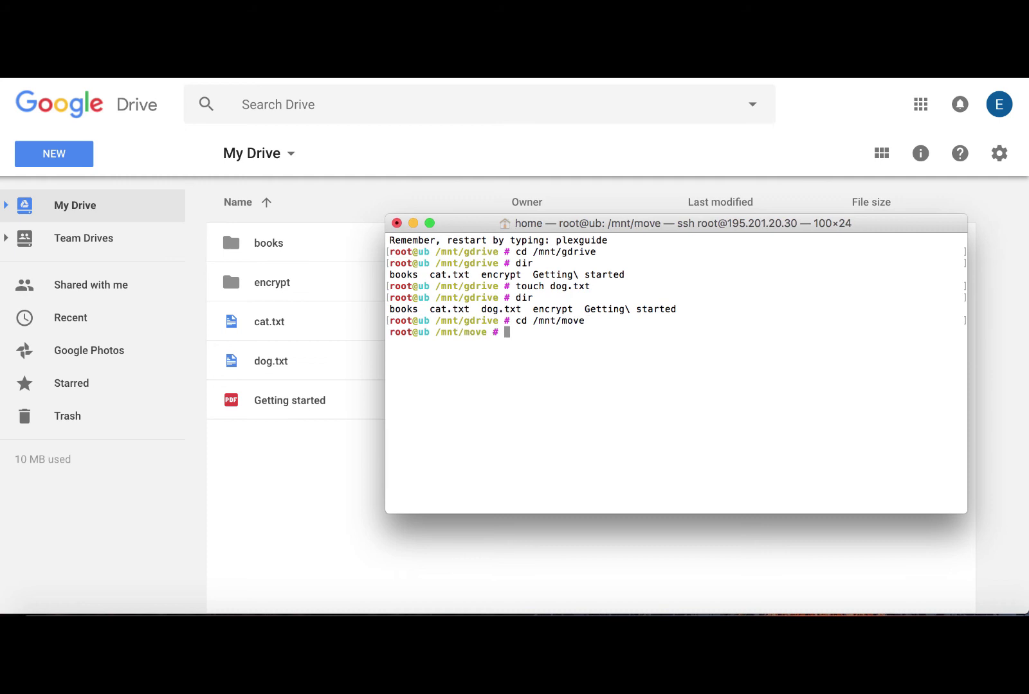
text(cd /mnt/n)
key(BackSpace)
text(unionfs)
key(Return)
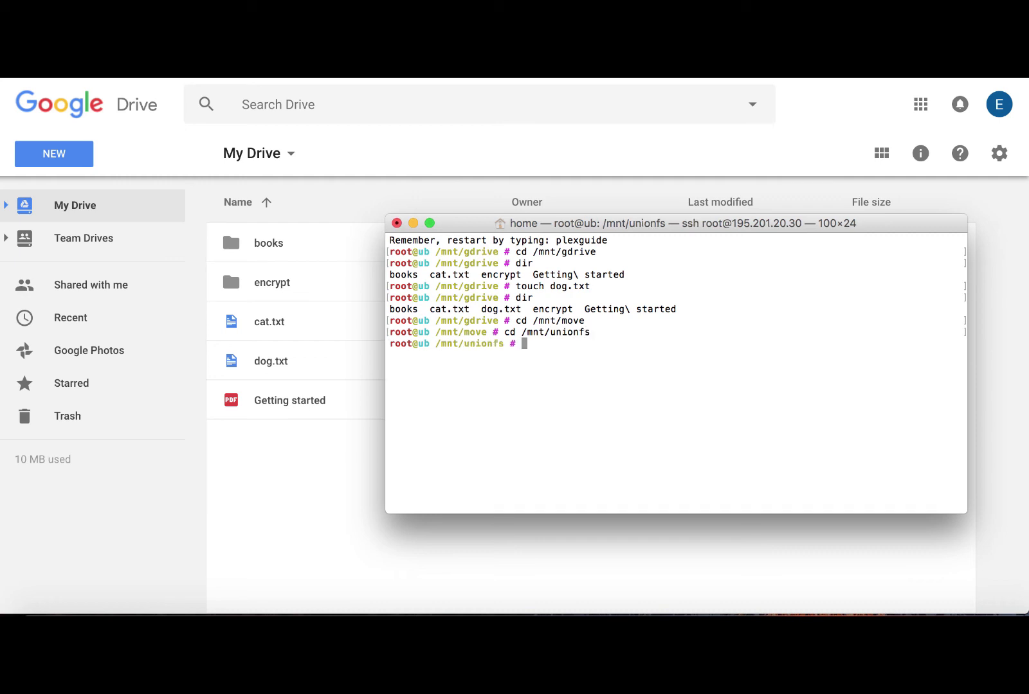
text(dir)
key(Return)
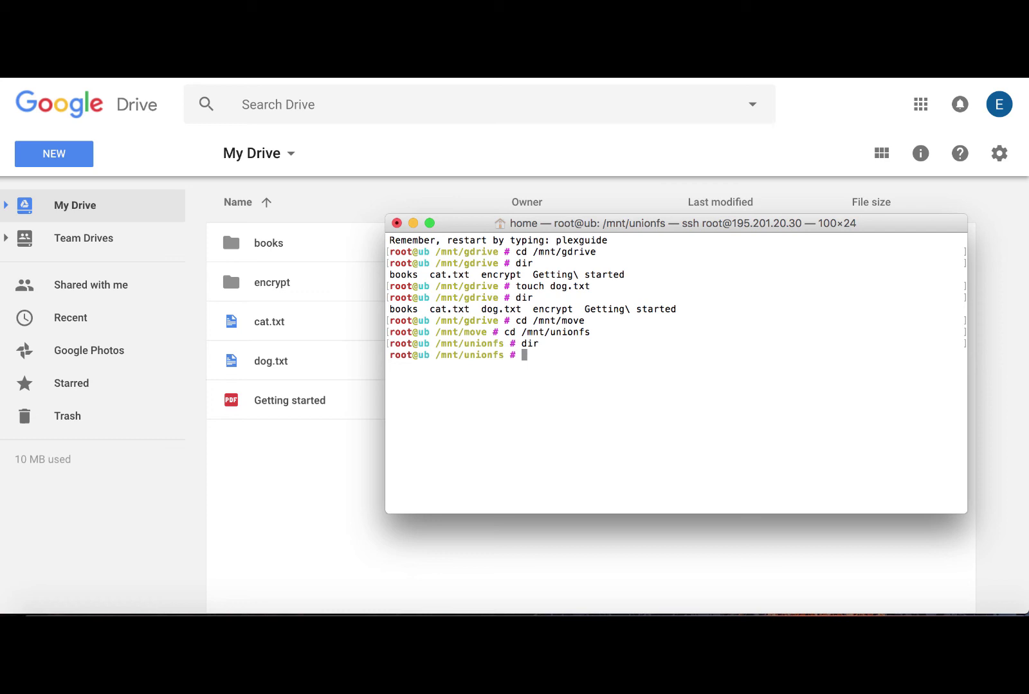
Create an empty chicken.txt in /mnt/move, list it, and enter systemctl status move.
text(cd /mnt/move)
key(Return)
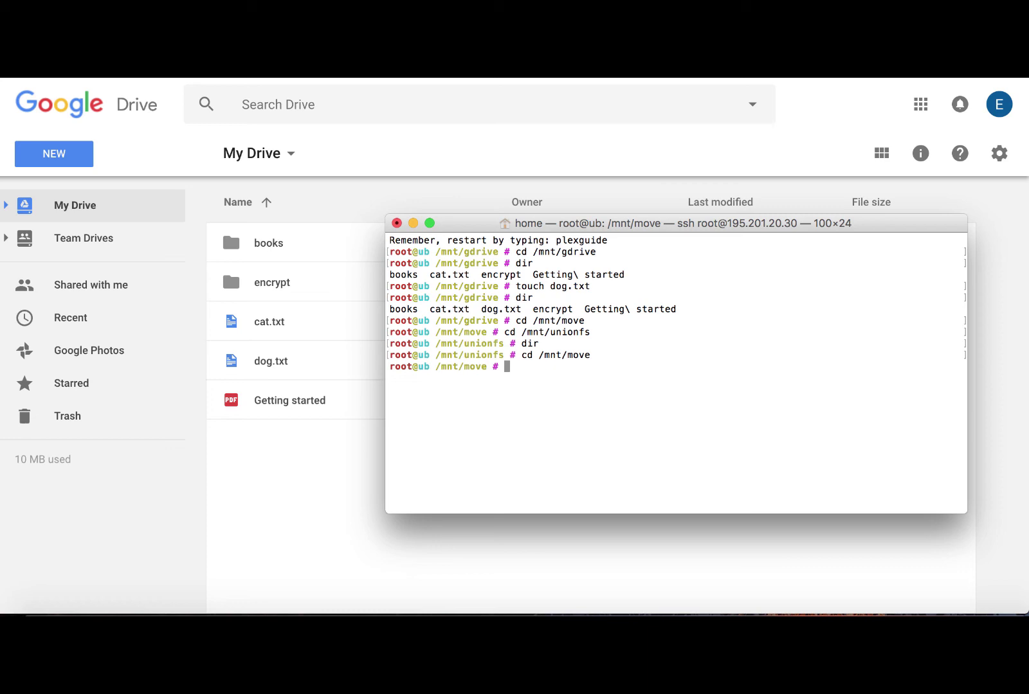
text(touch chikc)
key(BackSpace)
key(BackSpace)
text(cken.txt)
key(Return)
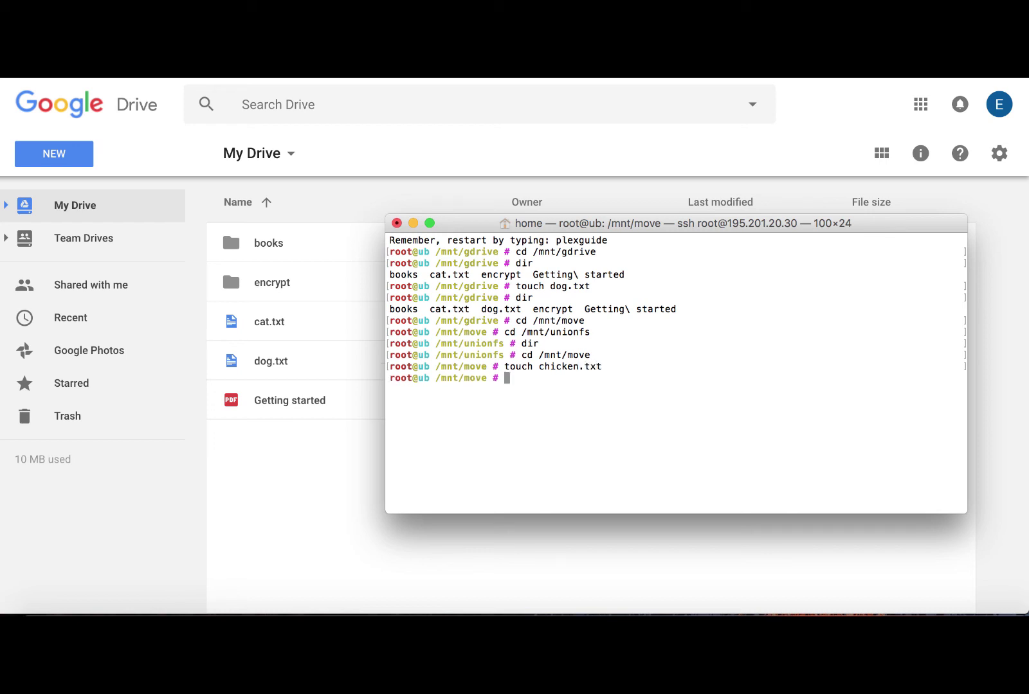
text(dir)
key(Return)
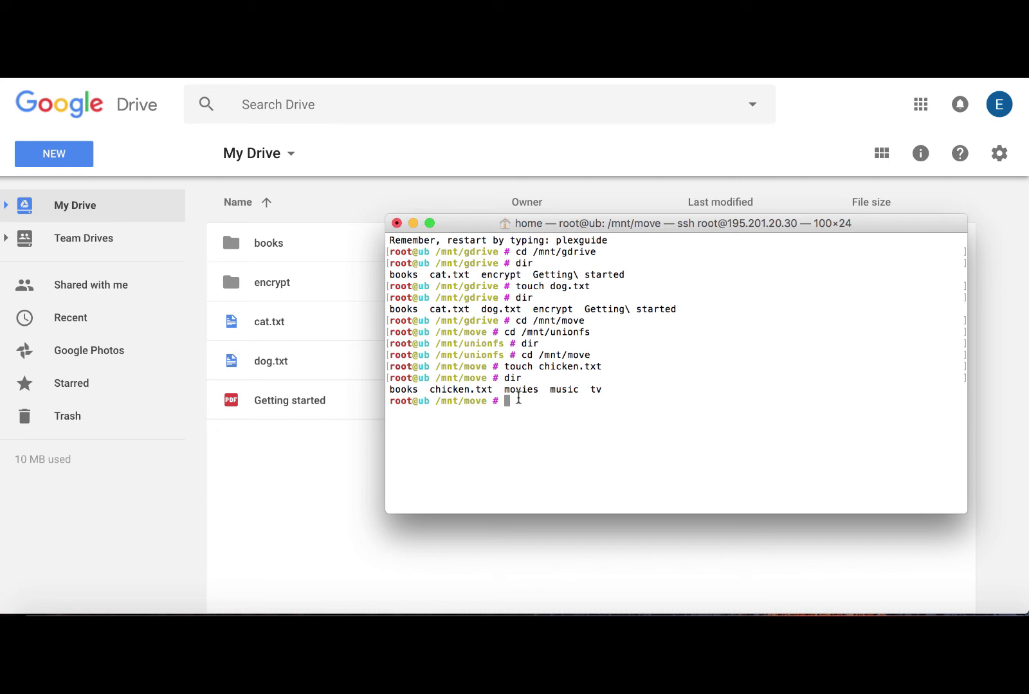
text(systemctl)
text(status move)
Check the move service status, then run systemctl restart move.
key(Return)
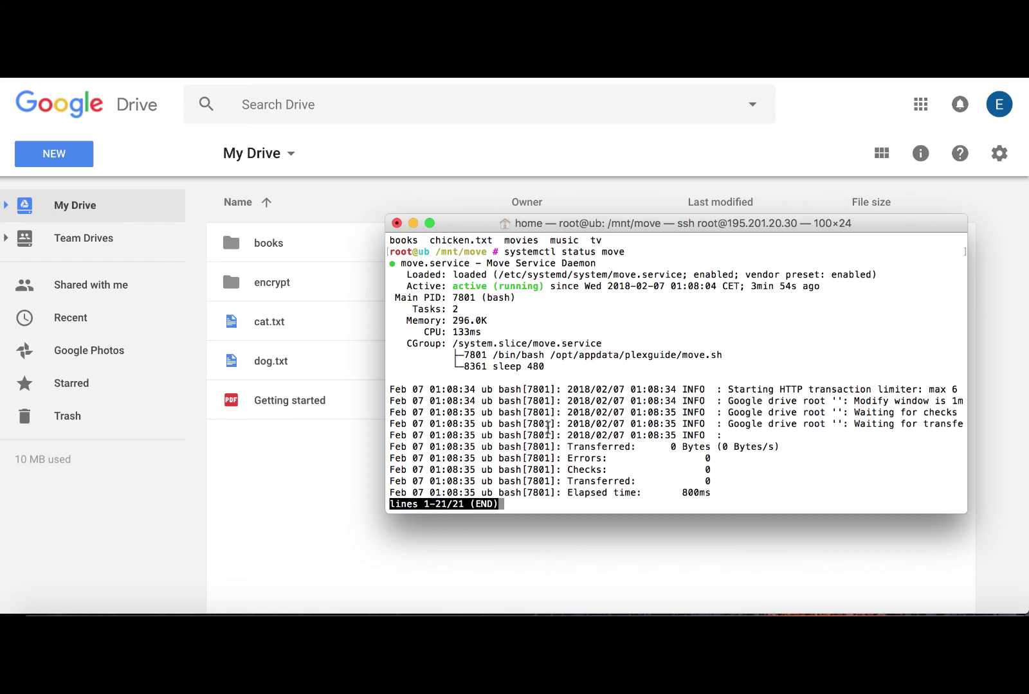
key(q)
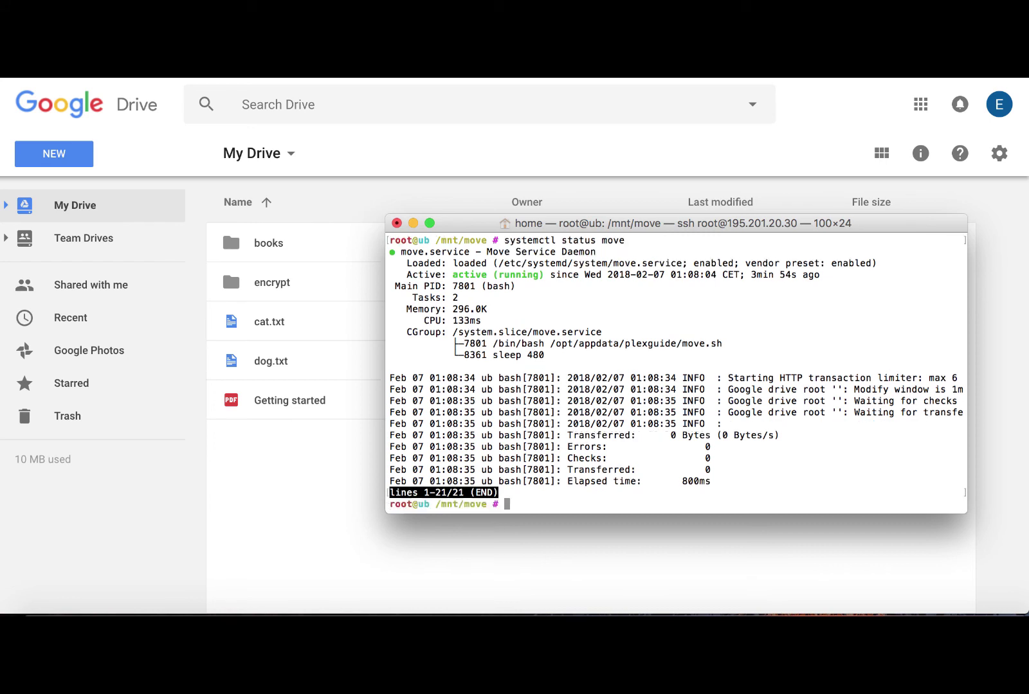
key(Up)
key(Left)
key(Left)
key(Left)
key(Left)
key(Left)
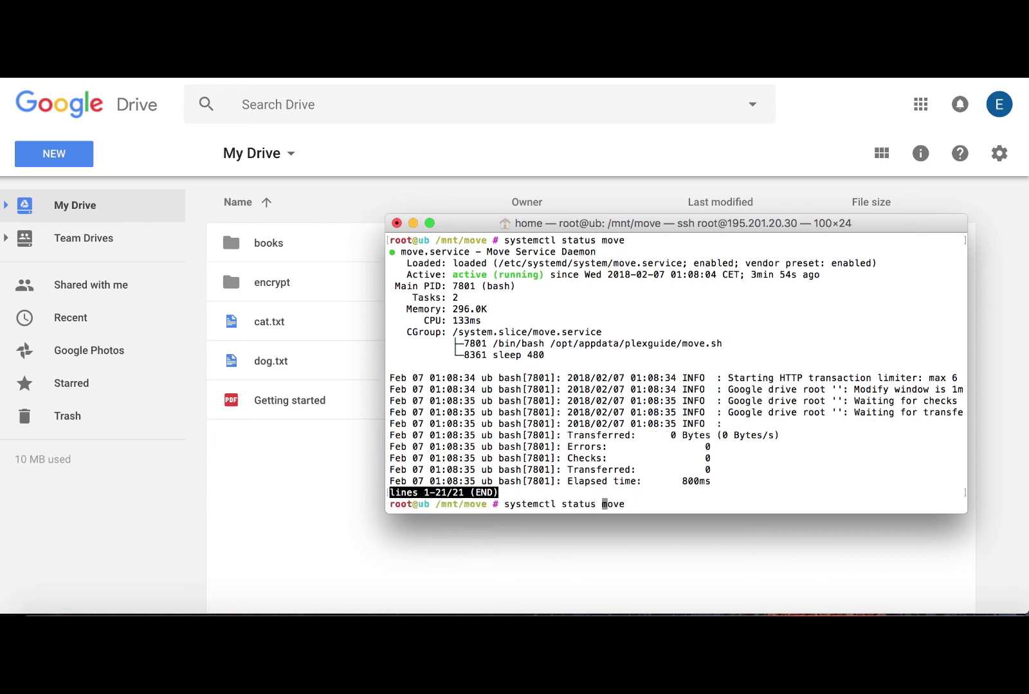
key(BackSpace)
key(BackSpace)
key(BackSpace)
key(BackSpace)
key(BackSpace)
key(BackSpace)
text(restart)
key(Return)
Recheck systemctl status move several times until the service is active again.
key(Up)
key(Up)
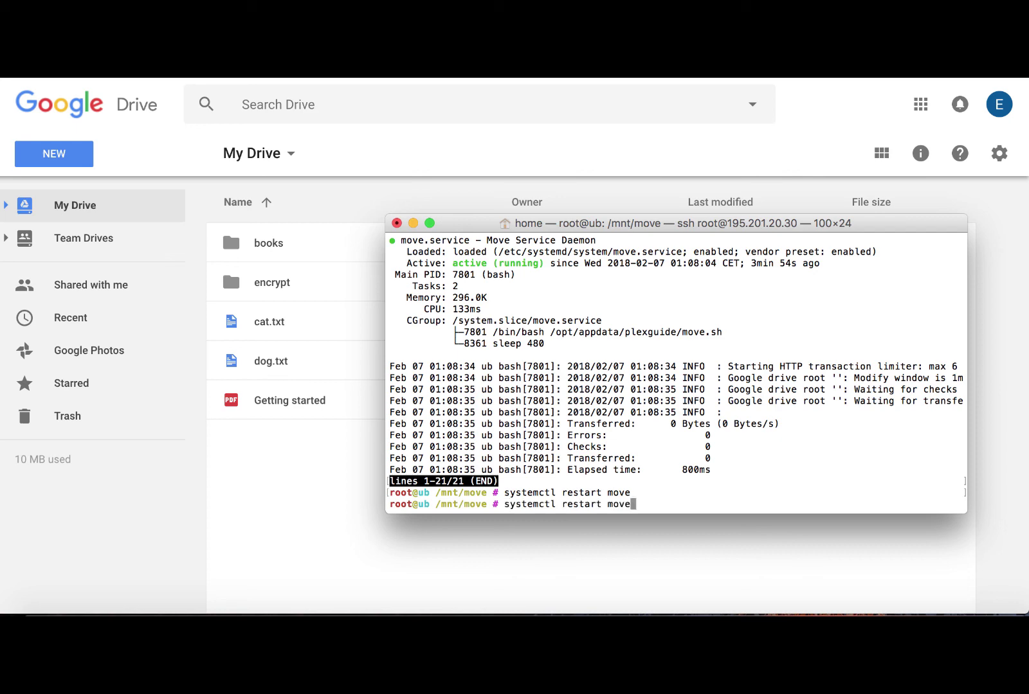
key(Return)
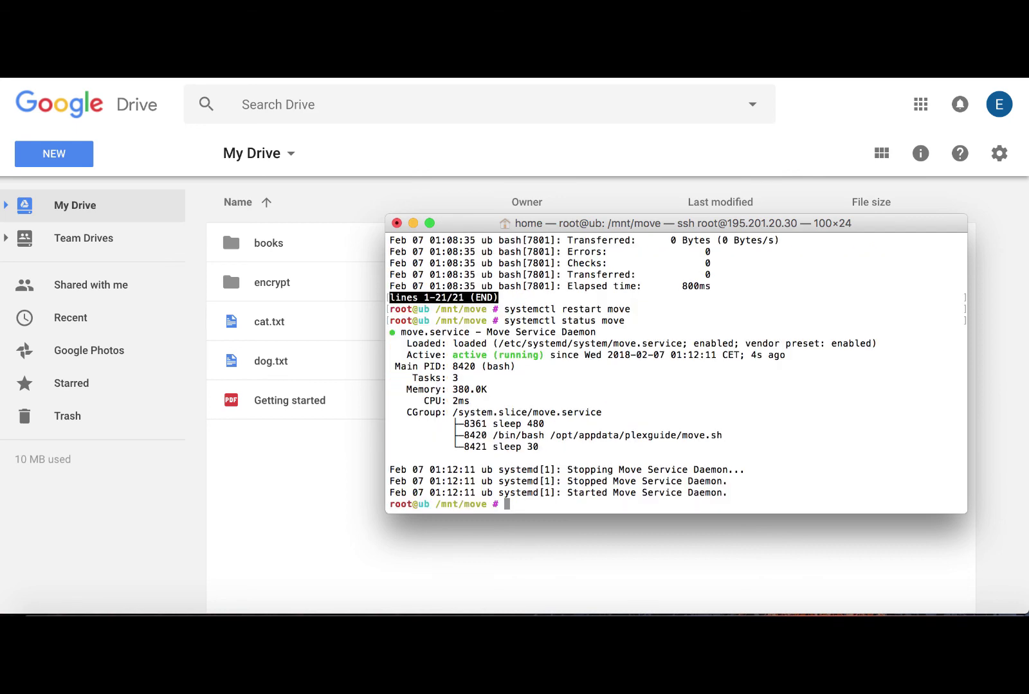
key(Up)
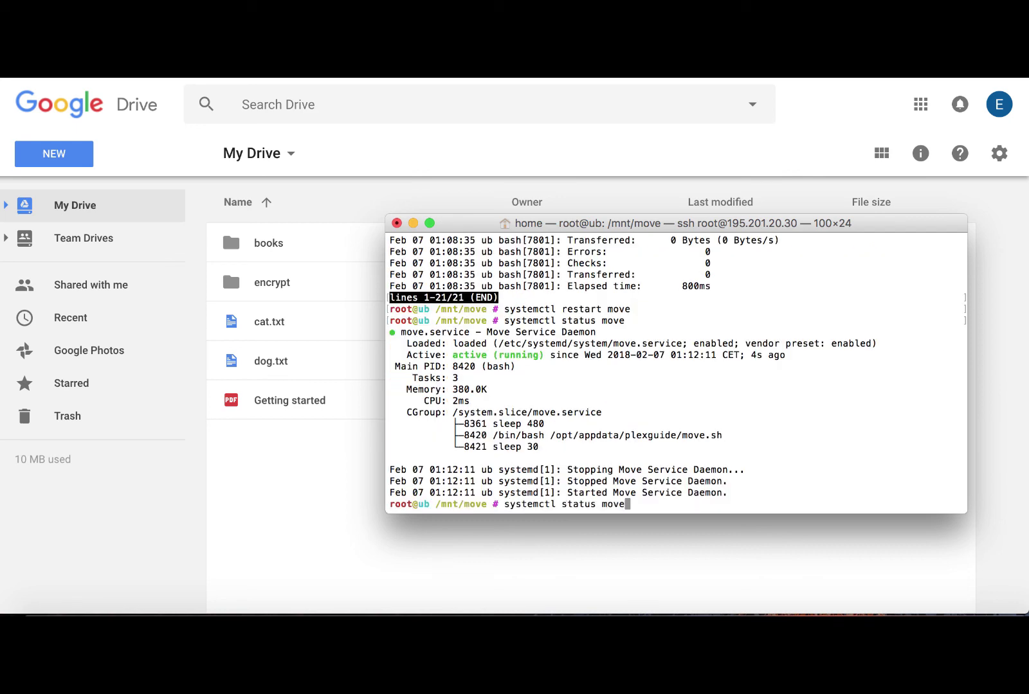
key(Return)
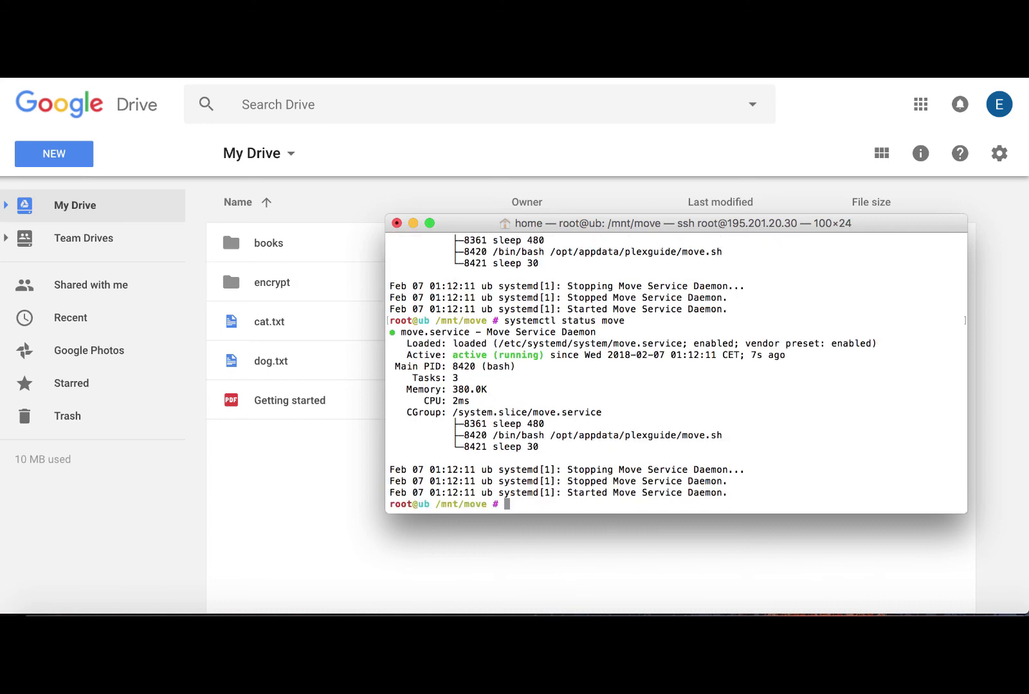
key(Up)
key(Return)
View the move log showing chicken.txt copied, then list /mnt/move without it.
key(Up)
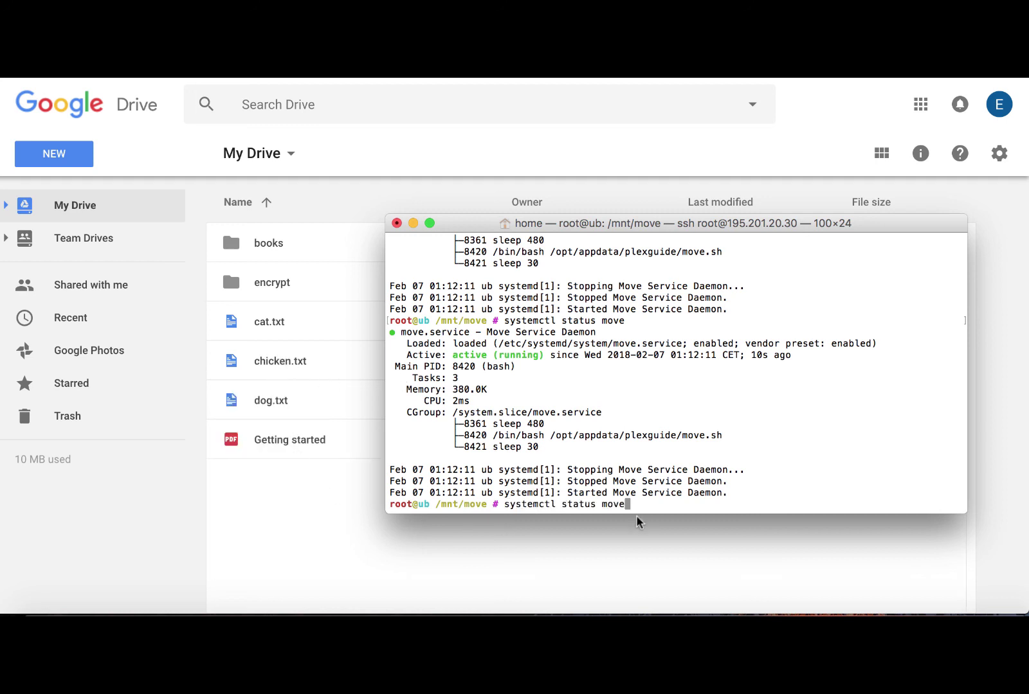
key(Return)
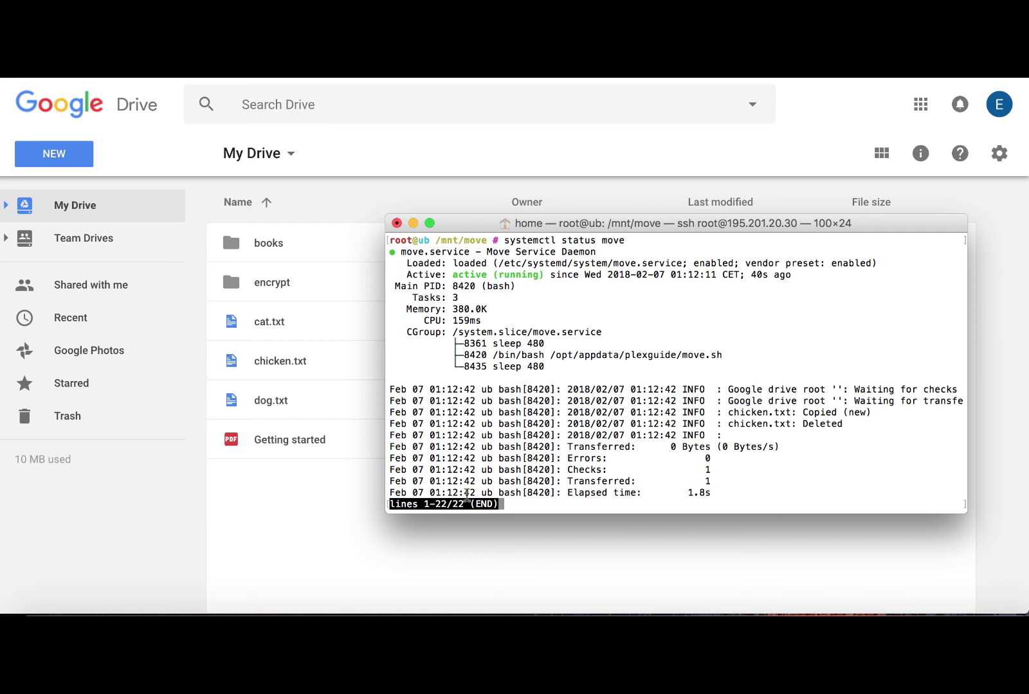
text(q)
text(dir)
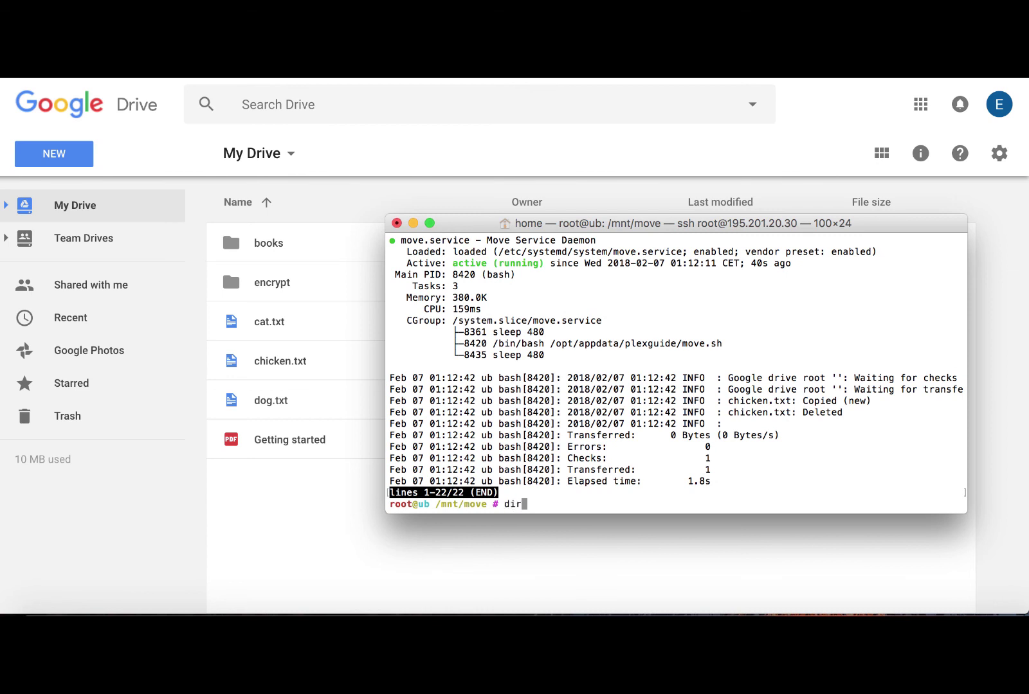
key(Return)
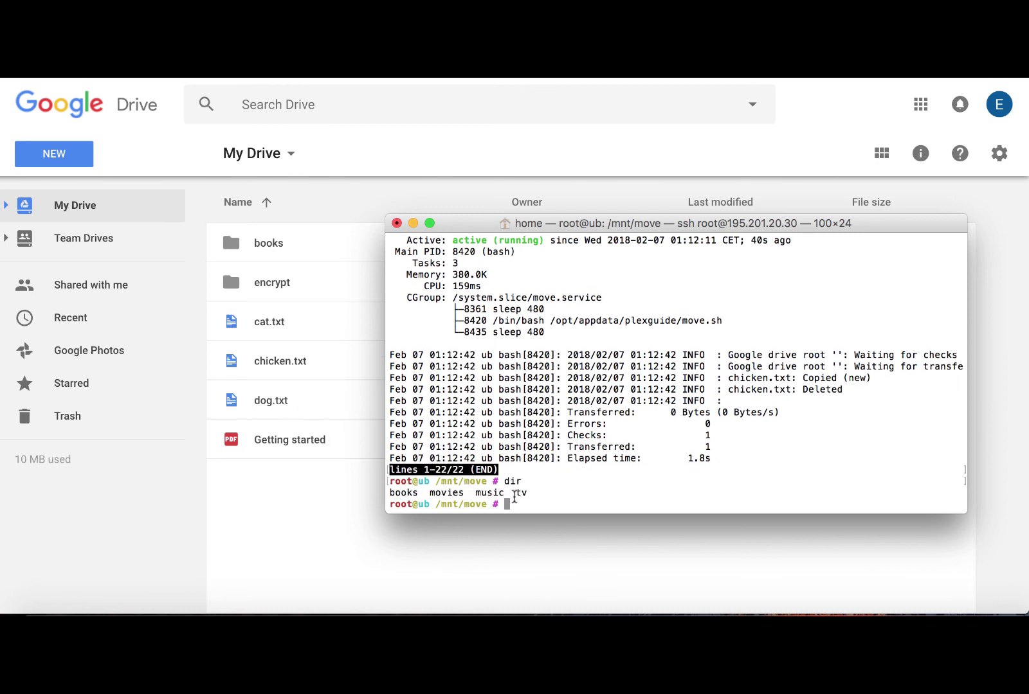
Change into /mnt/gdrive and list it to confirm chicken.txt arrived.
text(cd)
text( /mnt/dgo)
key(BackSpace)
key(BackSpace)
key(BackSpace)
text(gdrive)
key(Return)
text(dir)
key(Return)
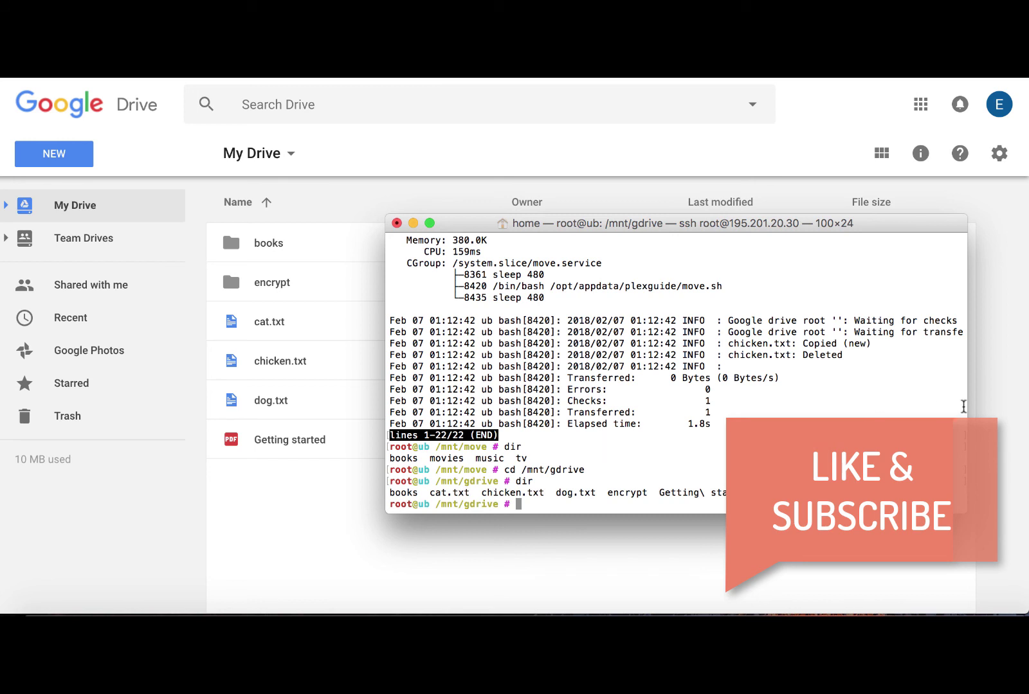
Resize the Terminal window to about 69 columns and shift it right beside Google Drive.
drag(964, 409, 792, 408)
drag(620, 226, 701, 228)
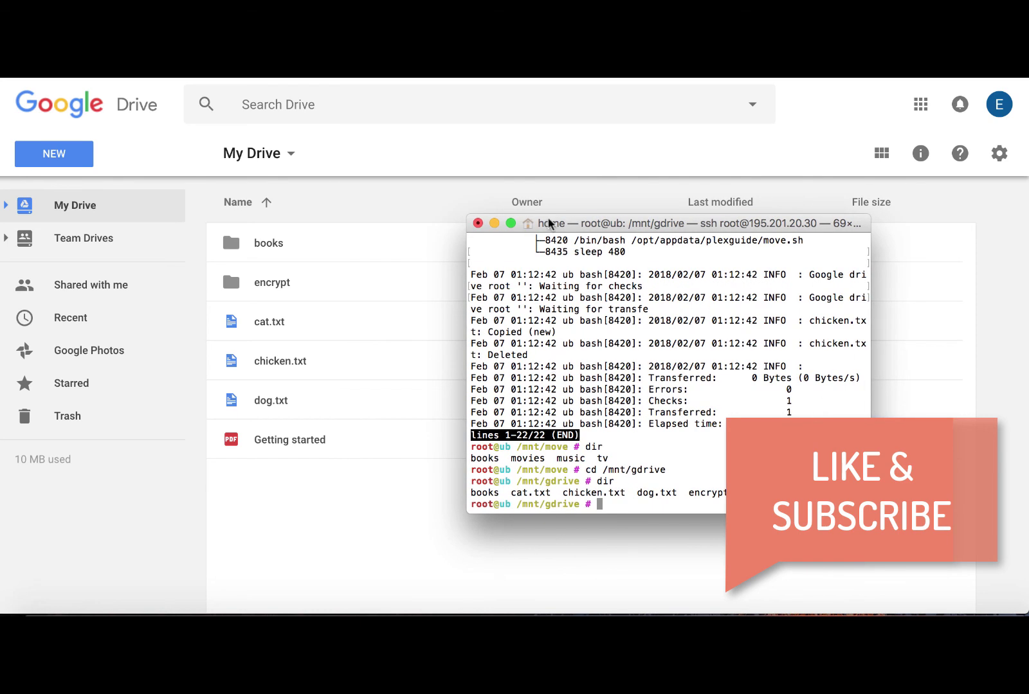